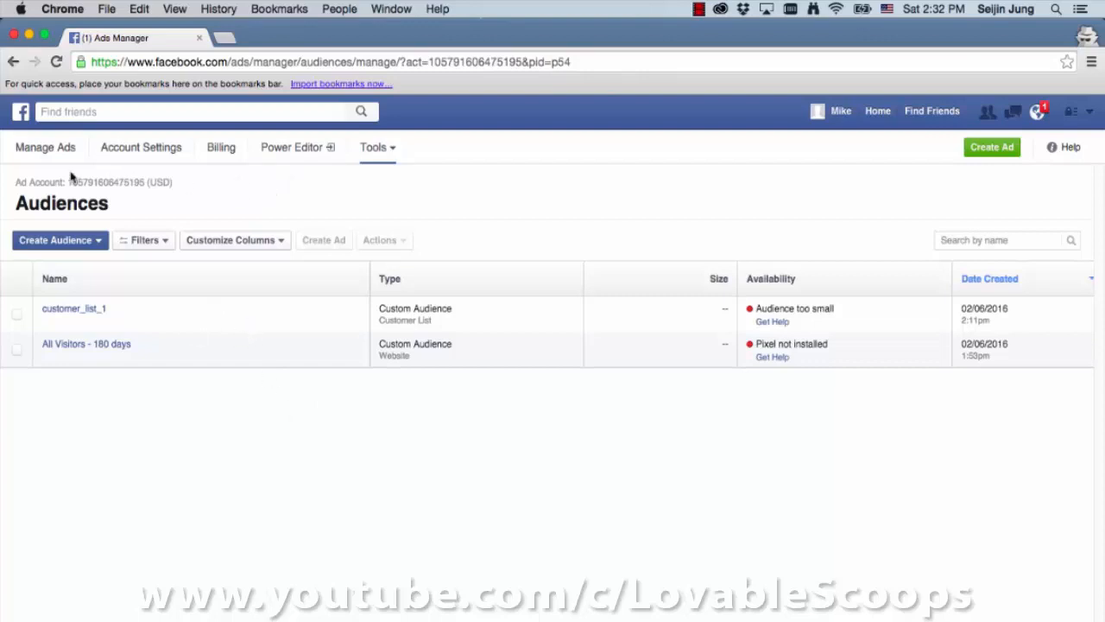
- Start a new ad campaign with the objective "Increase conversions on your website"
click(38, 164)
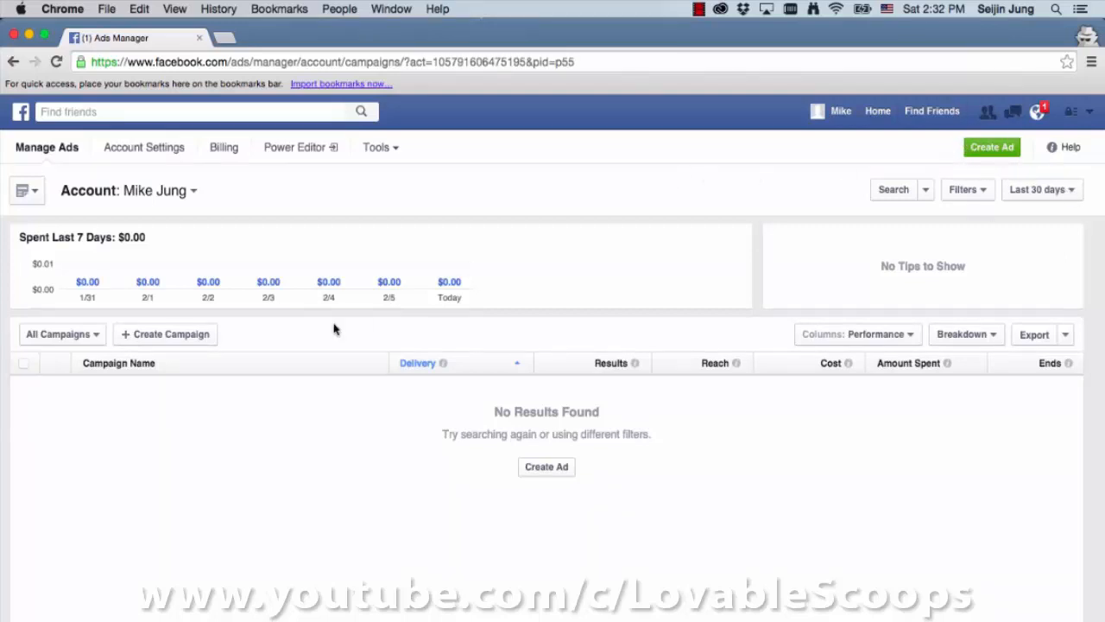
click(192, 341)
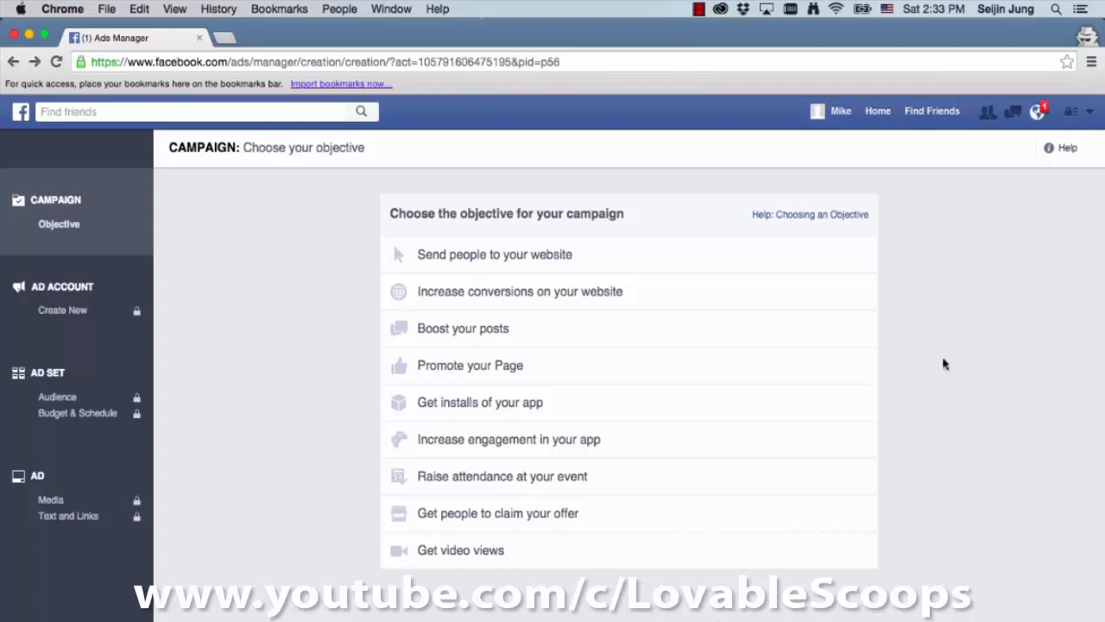
mouse_move(415, 350)
click(441, 307)
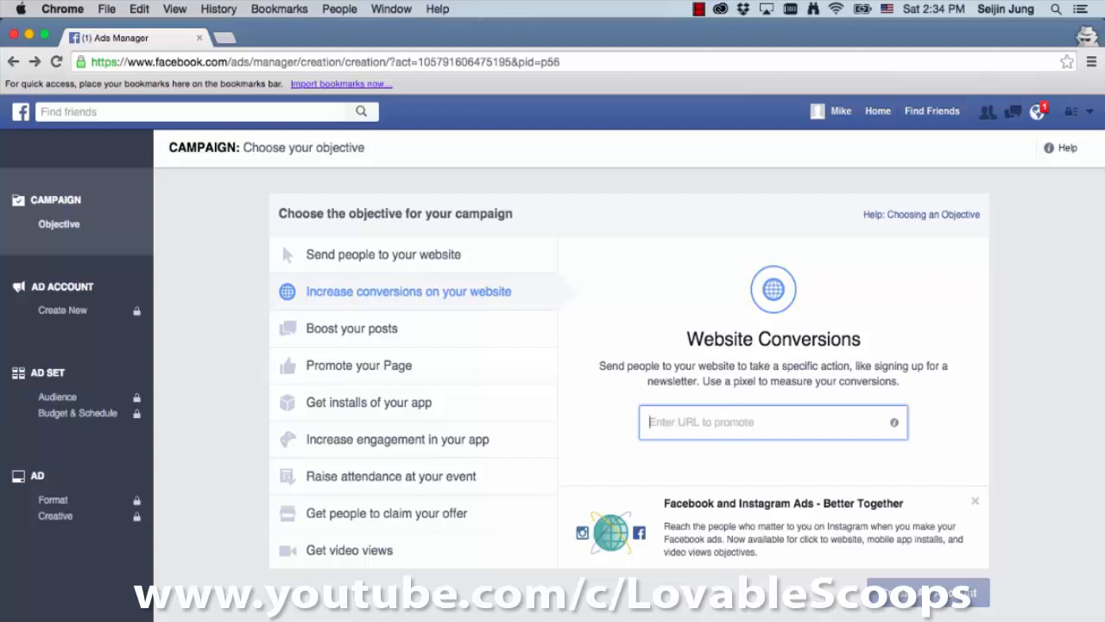
- Enter the address of the Grocery Now Wix site as the URL to promote
text(seij)
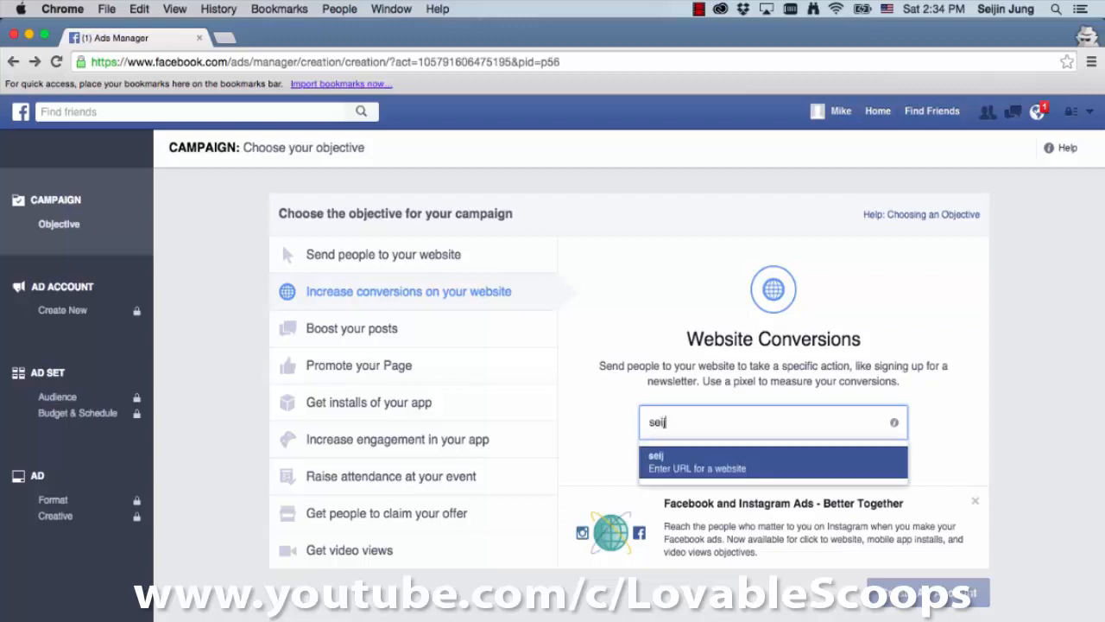
text(injung.wi)
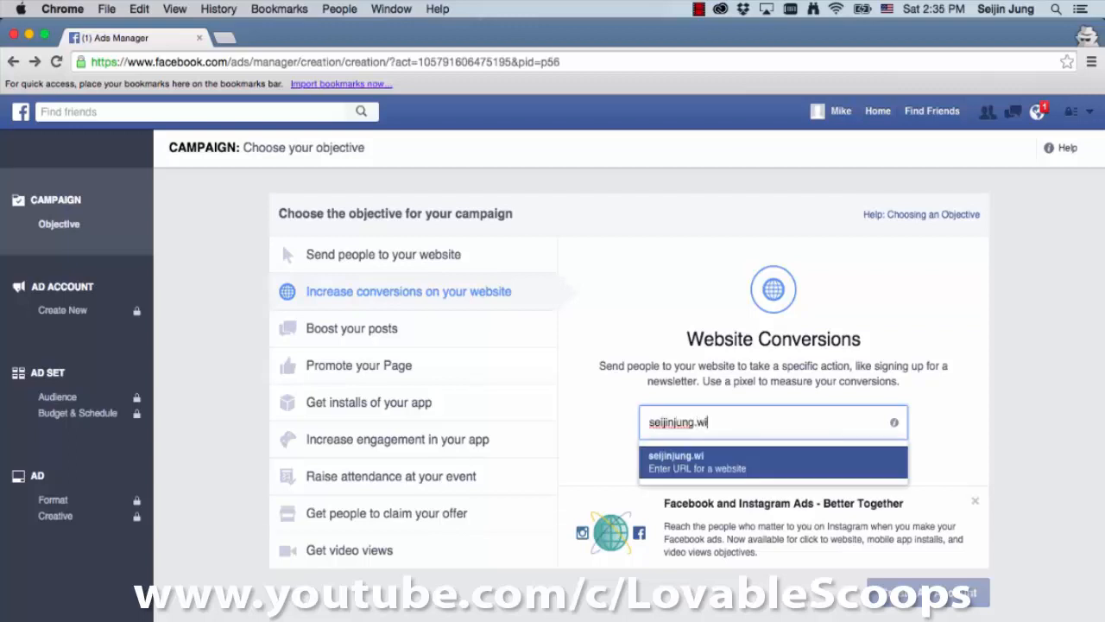
text(x.com/grocer)
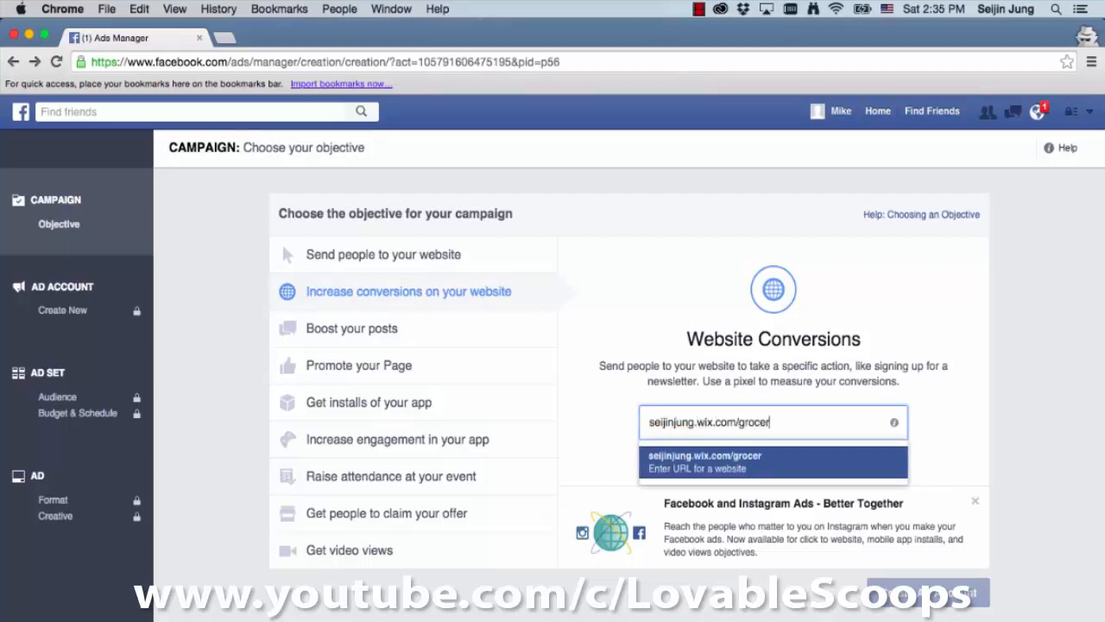
text(ynow)
key(Return)
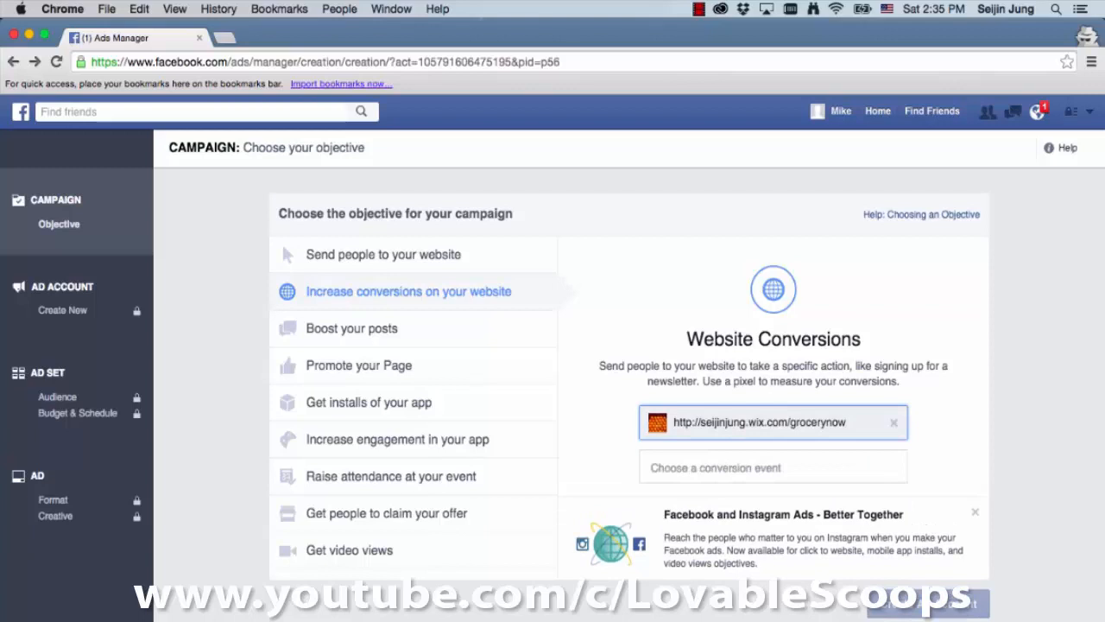
- Choose Purchase from the Grocery Now - Test - Conversion pixel as the campaign's conversion event
click(689, 471)
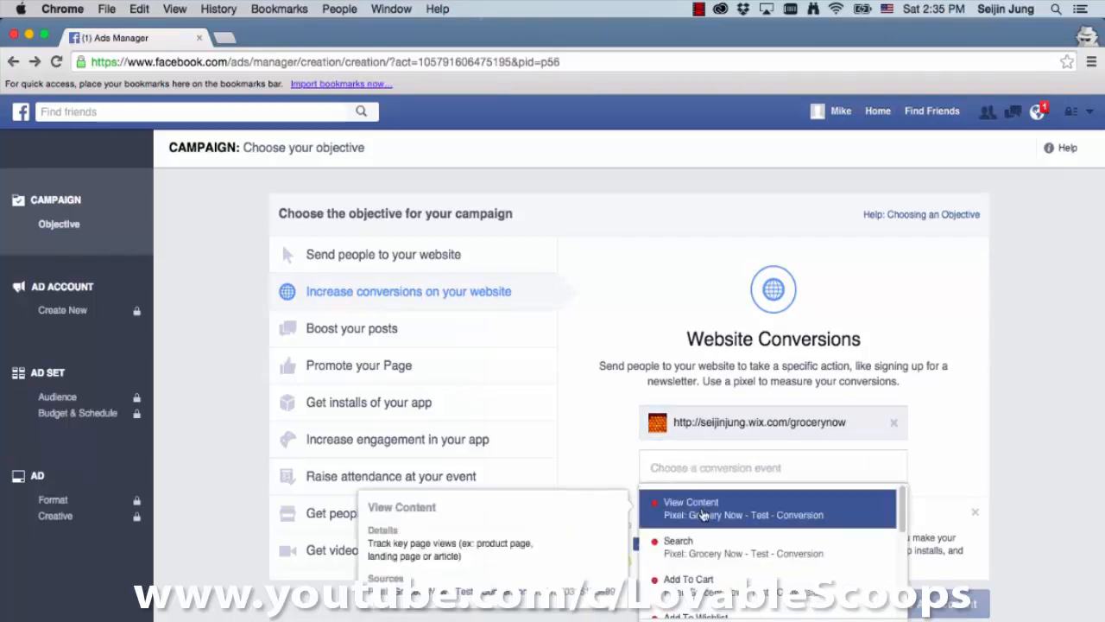
scroll(703, 516, down, 1)
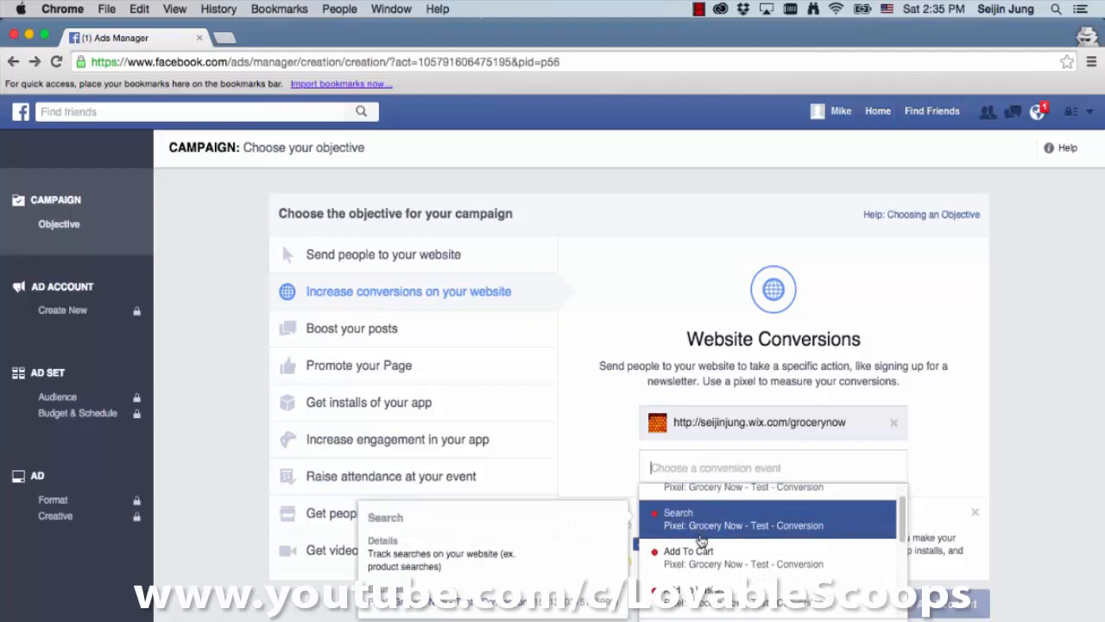
scroll(701, 537, down, 4)
scroll(696, 544, down, 5)
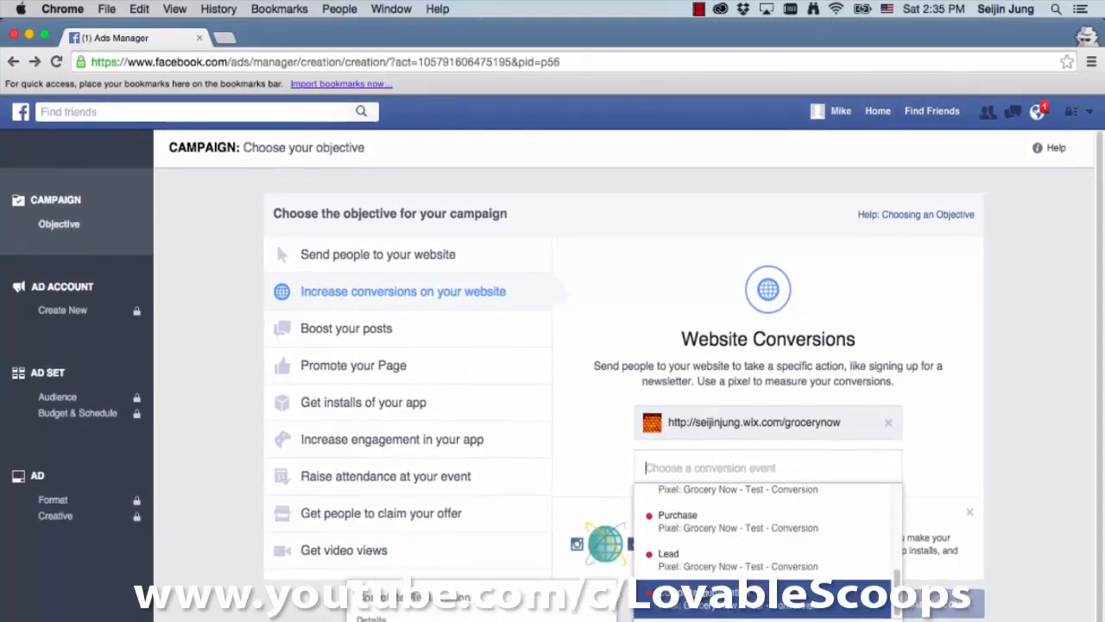
scroll(704, 605, up, 3)
scroll(708, 557, up, 4)
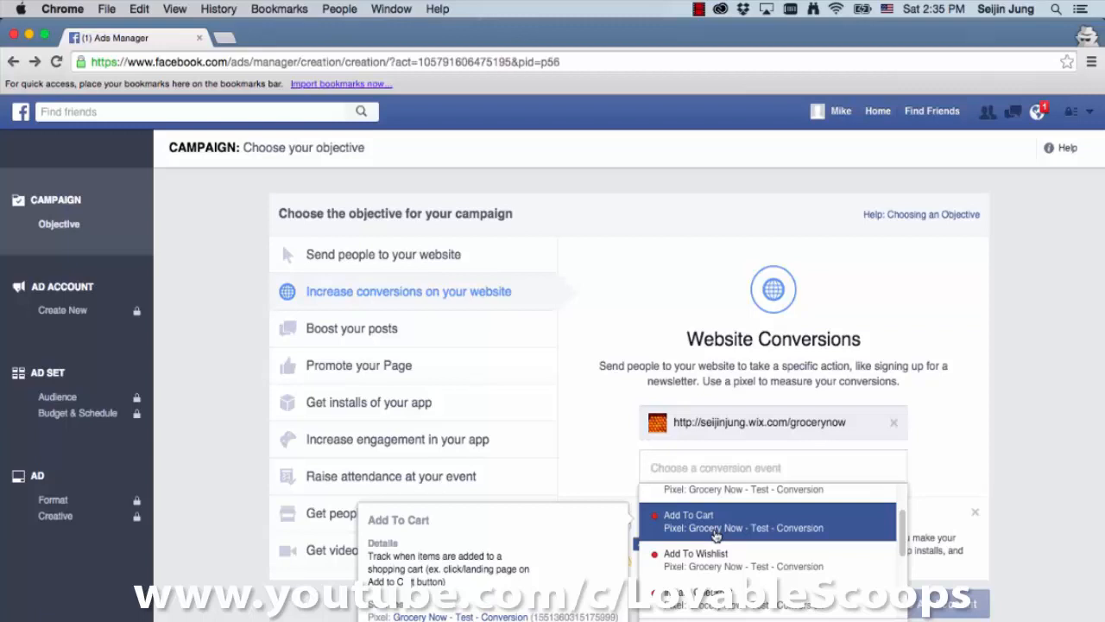
scroll(710, 572, down, 1)
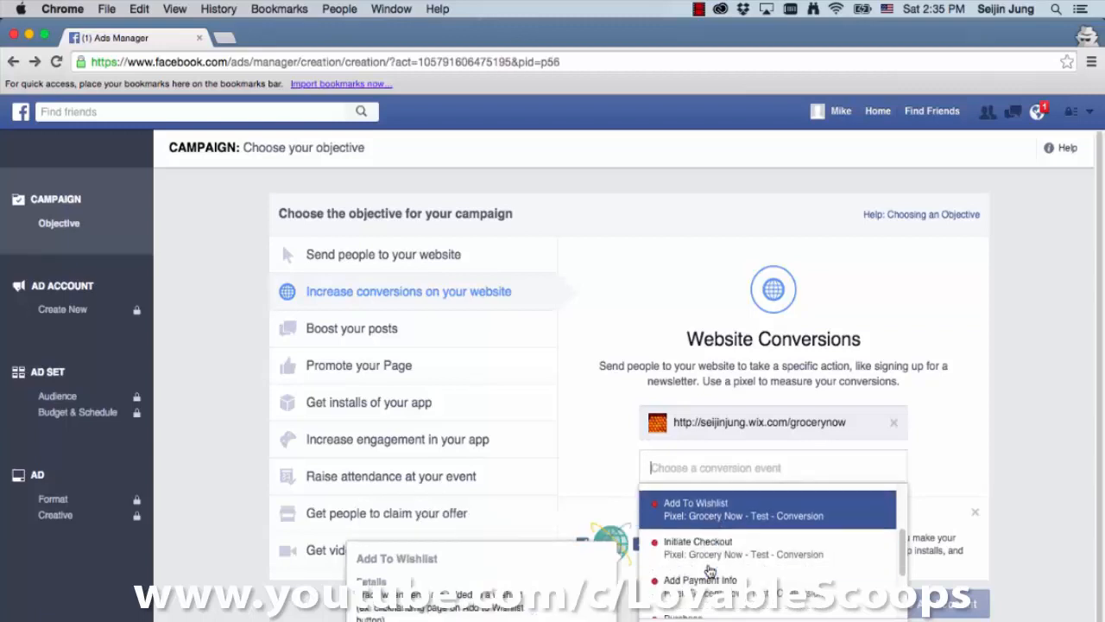
scroll(710, 572, up, 1)
scroll(710, 571, down, 1)
scroll(710, 572, down, 1)
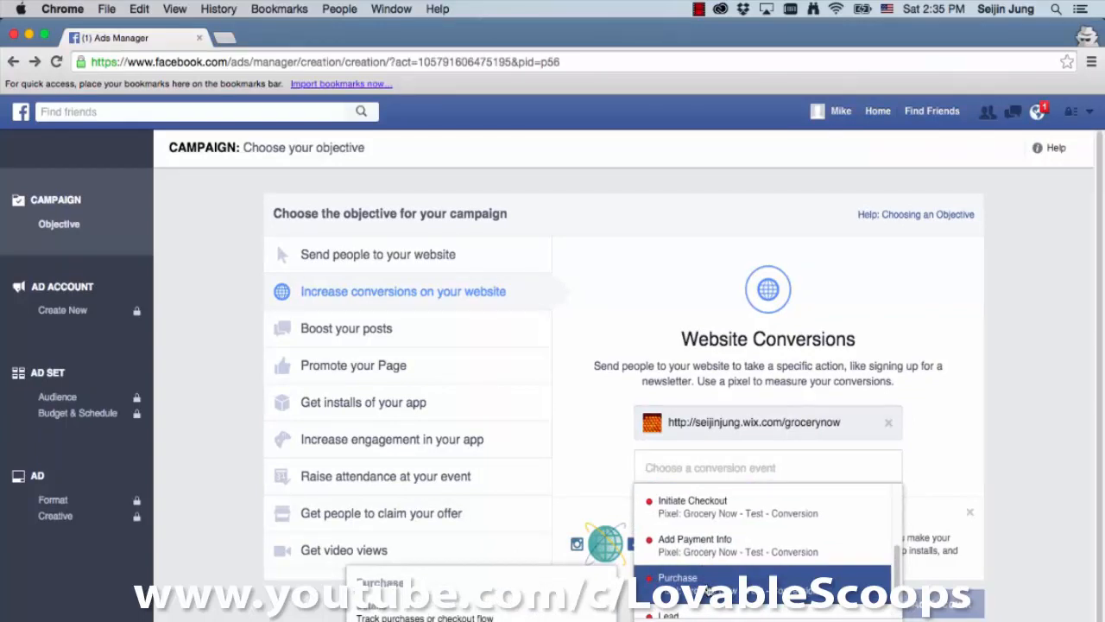
click(706, 585)
- Name the campaign "Test campaign - conversion" and continue to the ad account setup
scroll(647, 532, down, 2)
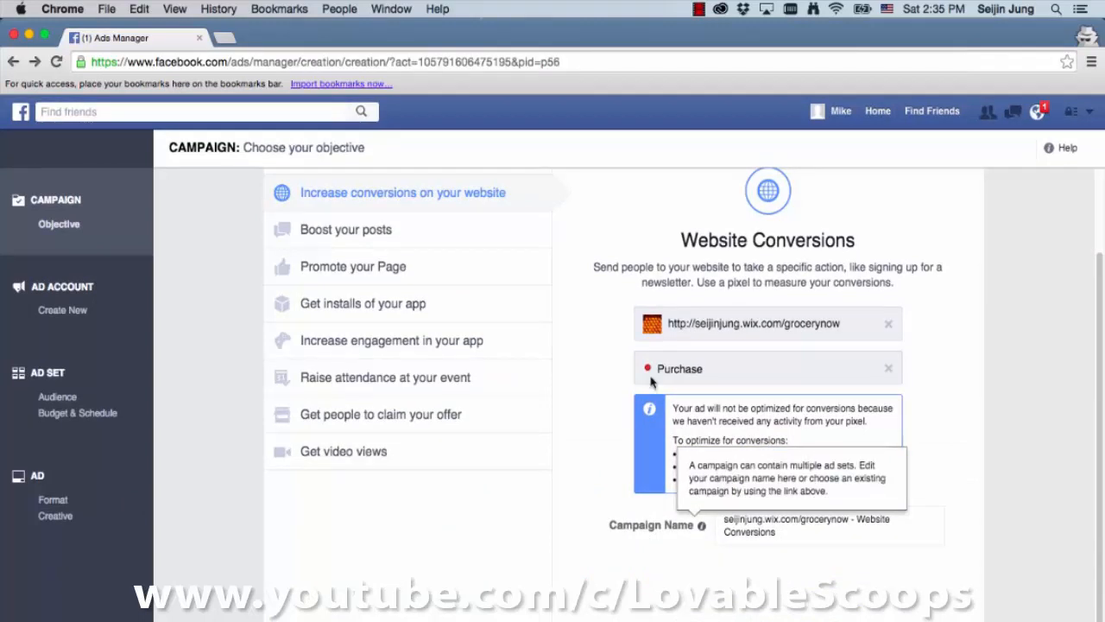
triple_click(764, 531)
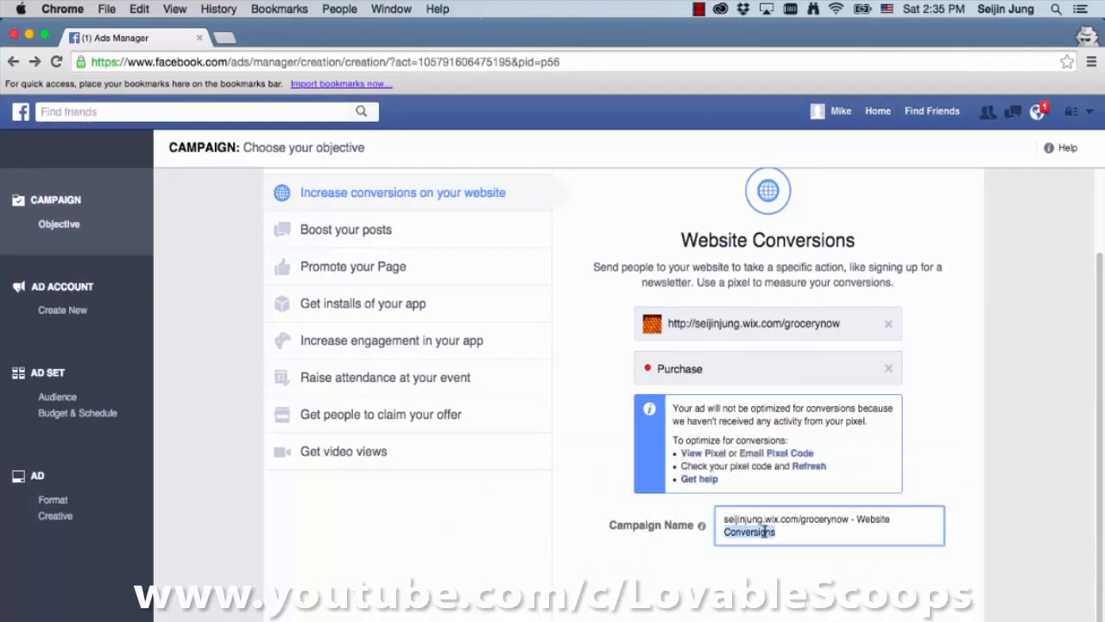
click(844, 530)
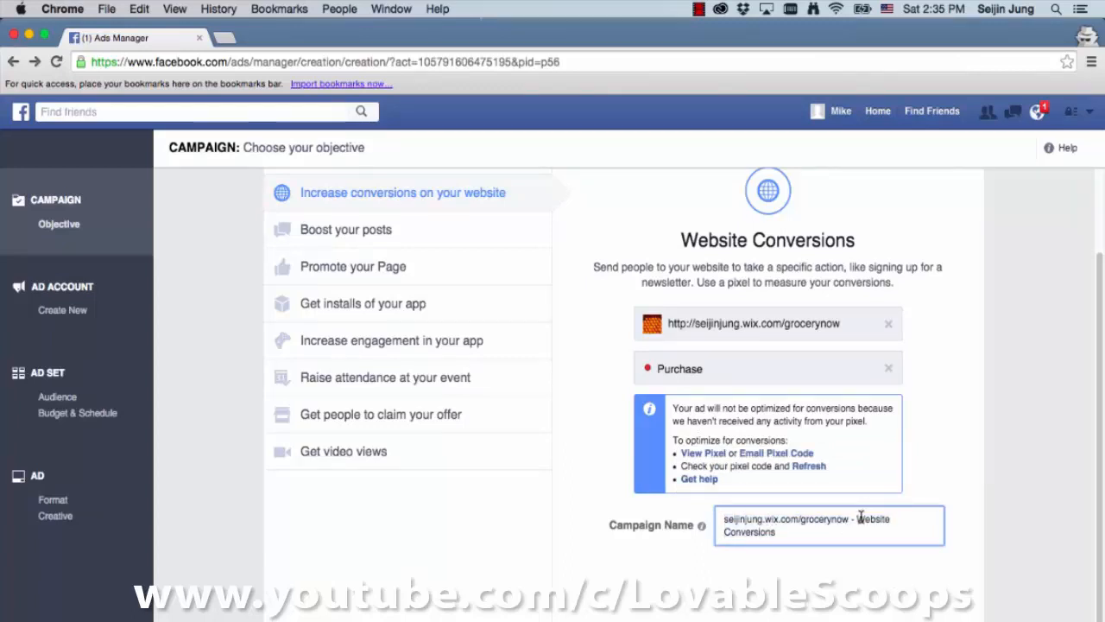
key(shift+Up)
drag(890, 520, 850, 532)
text(w)
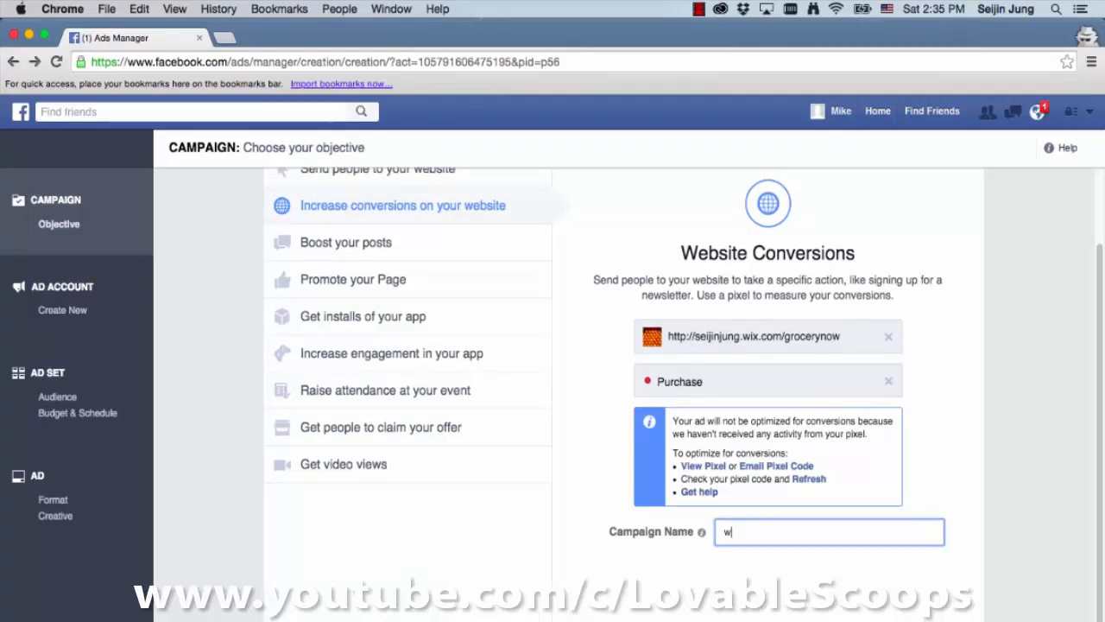
key(BackSpace)
text(Test campaigan - conversion)
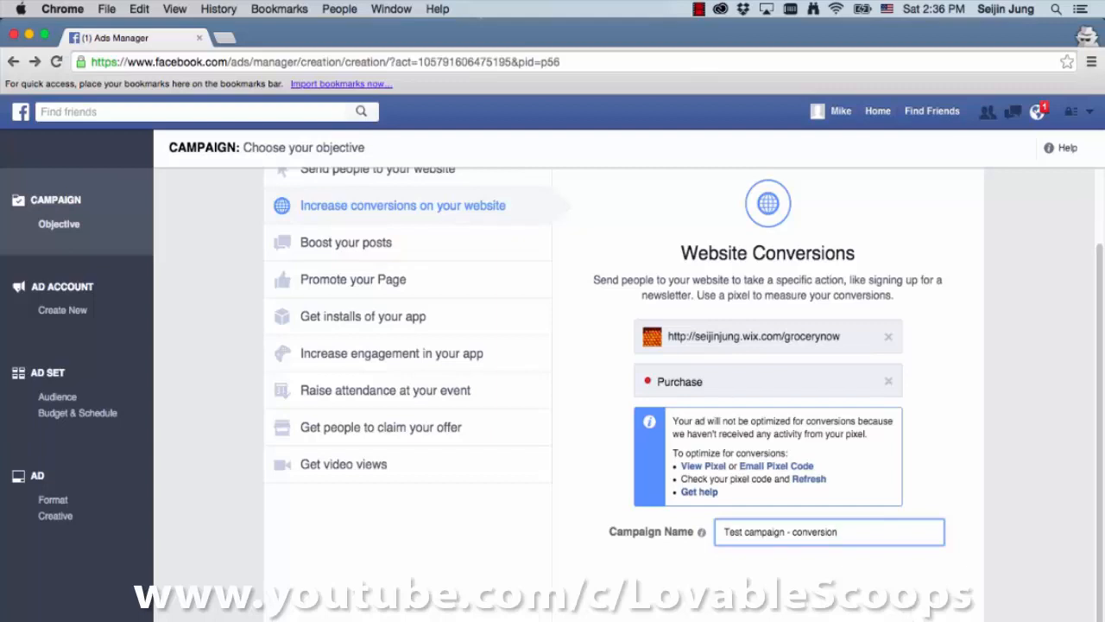
key(Return)
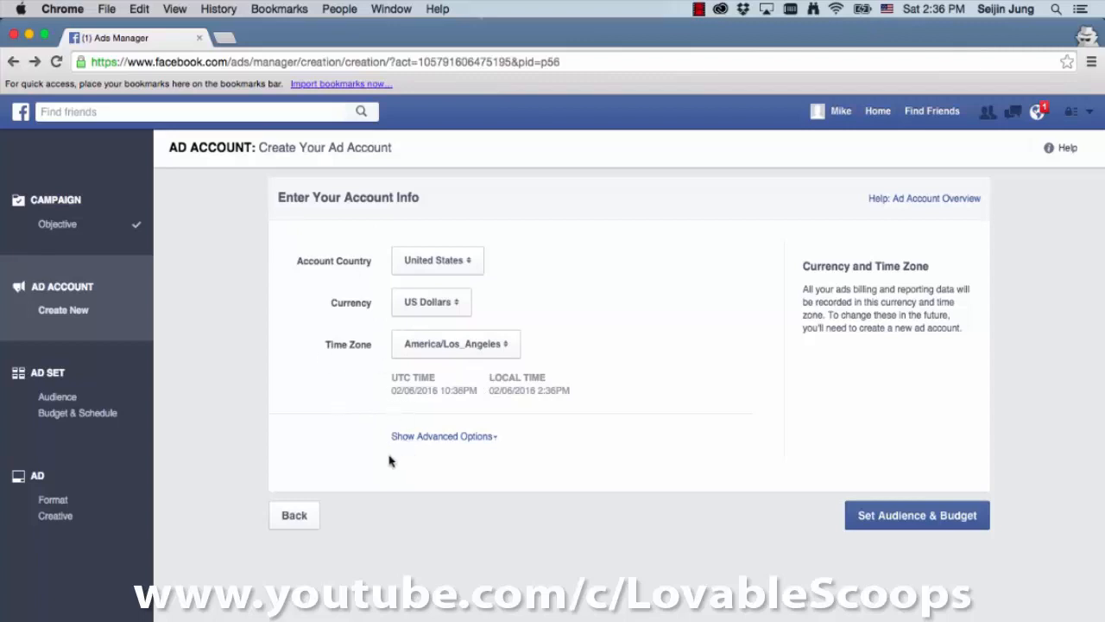
- Keep United States as the account country and continue to the audience and budget settings
click(443, 270)
click(634, 257)
click(890, 526)
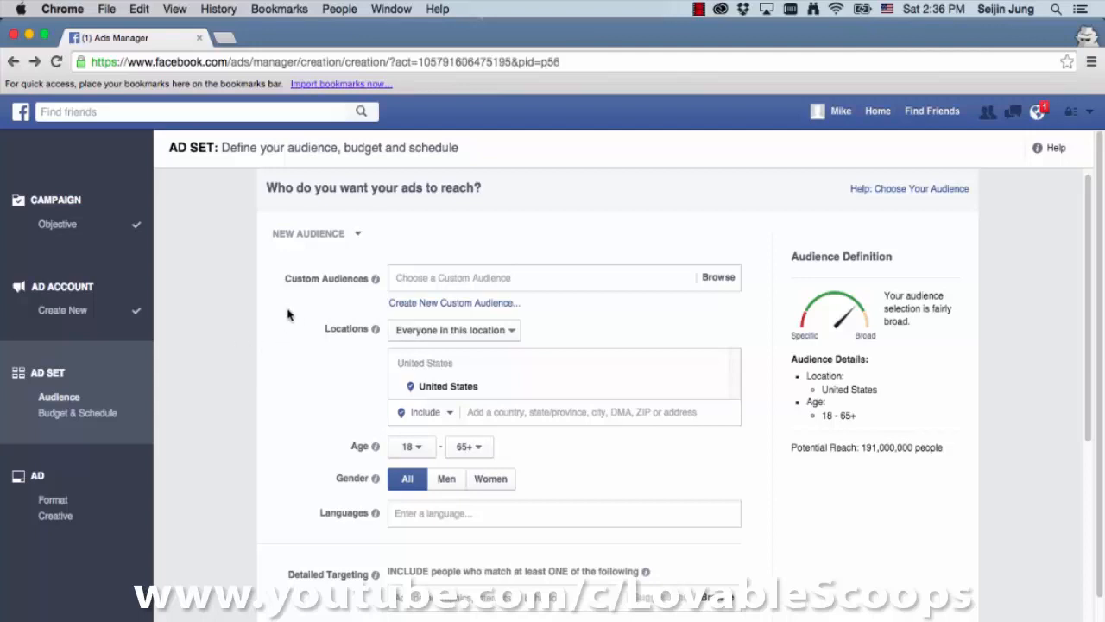
- Include the website custom audience "All Visitors - 180 days" in the ad set
click(405, 277)
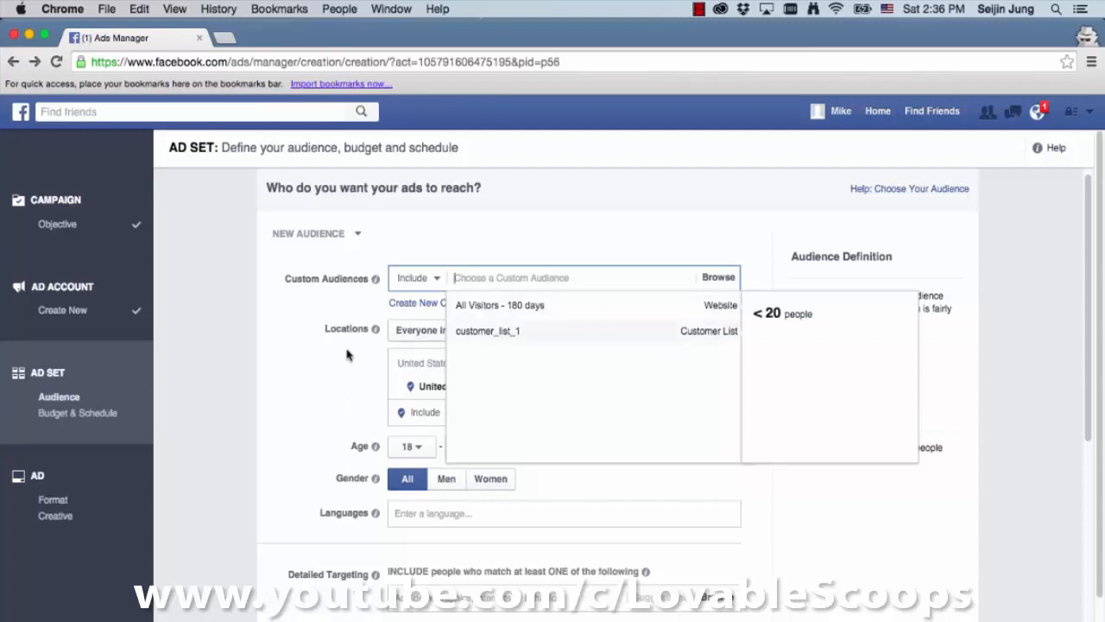
click(499, 309)
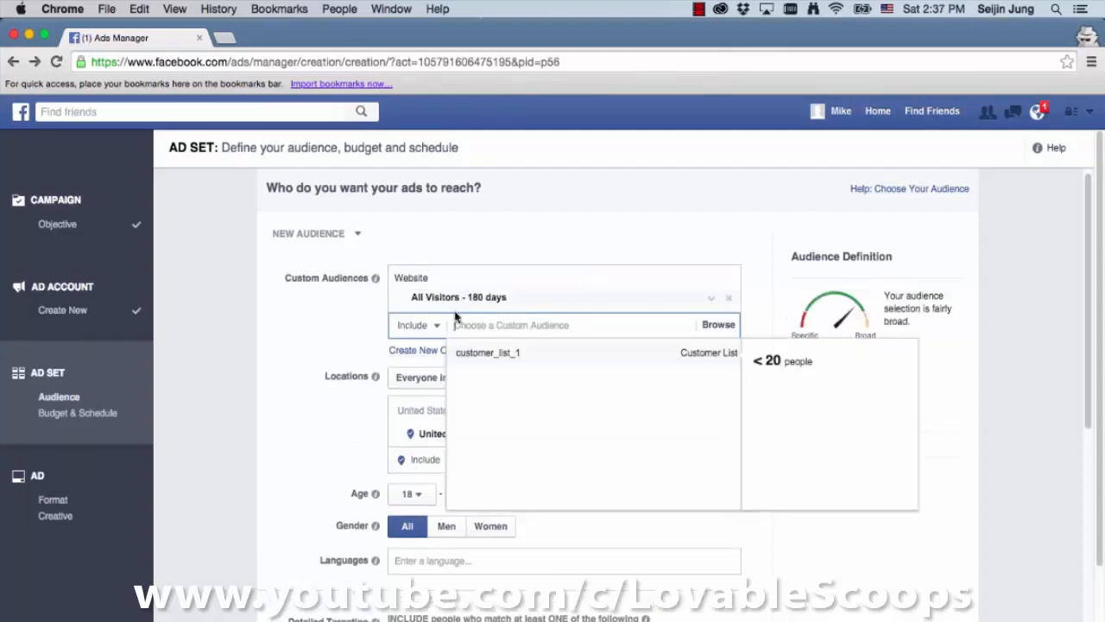
click(313, 345)
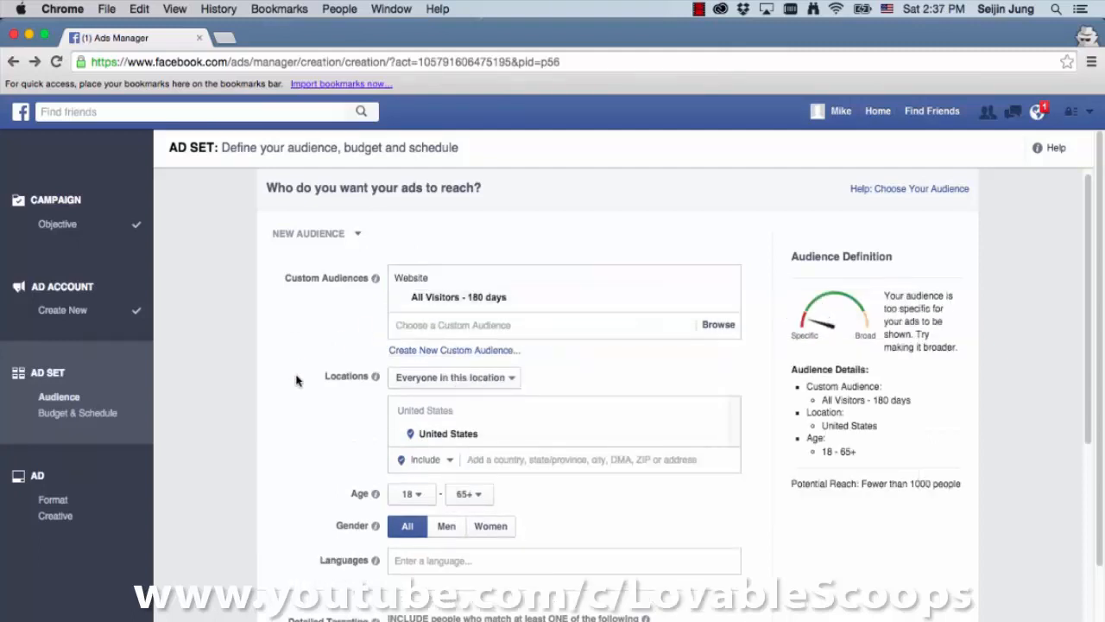
- Set the audience location to the state of California, United States
scroll(296, 380, down, 3)
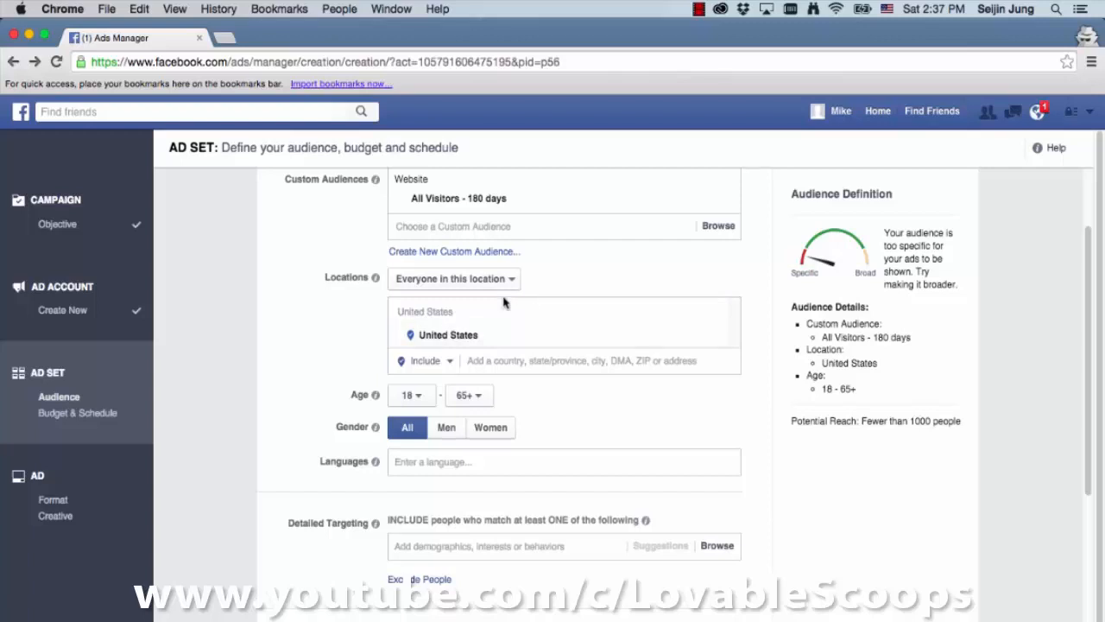
click(480, 359)
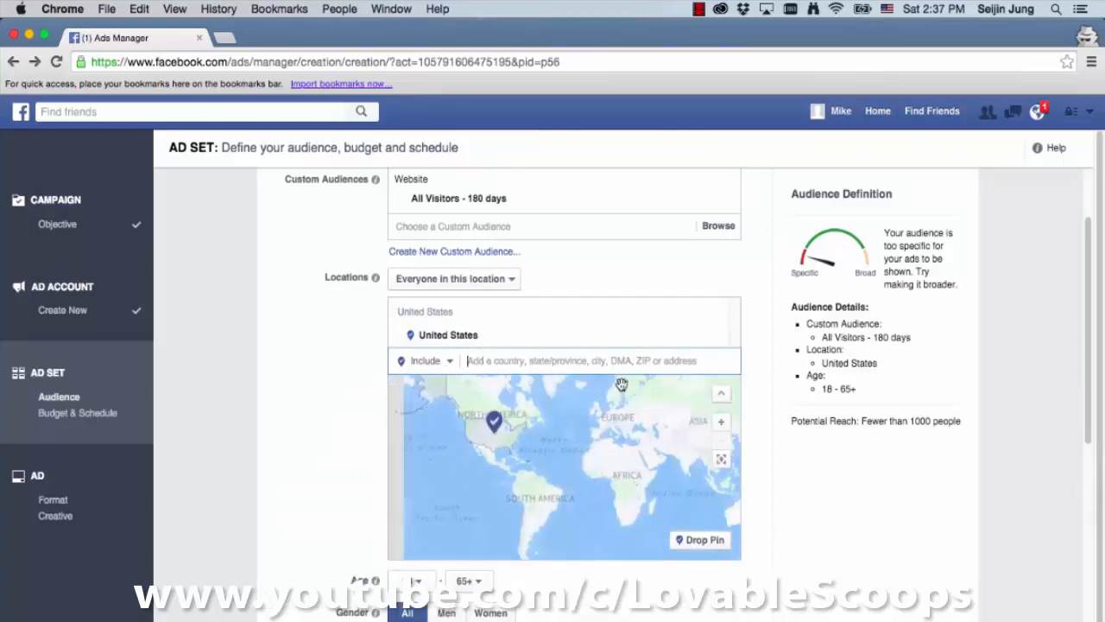
text(california)
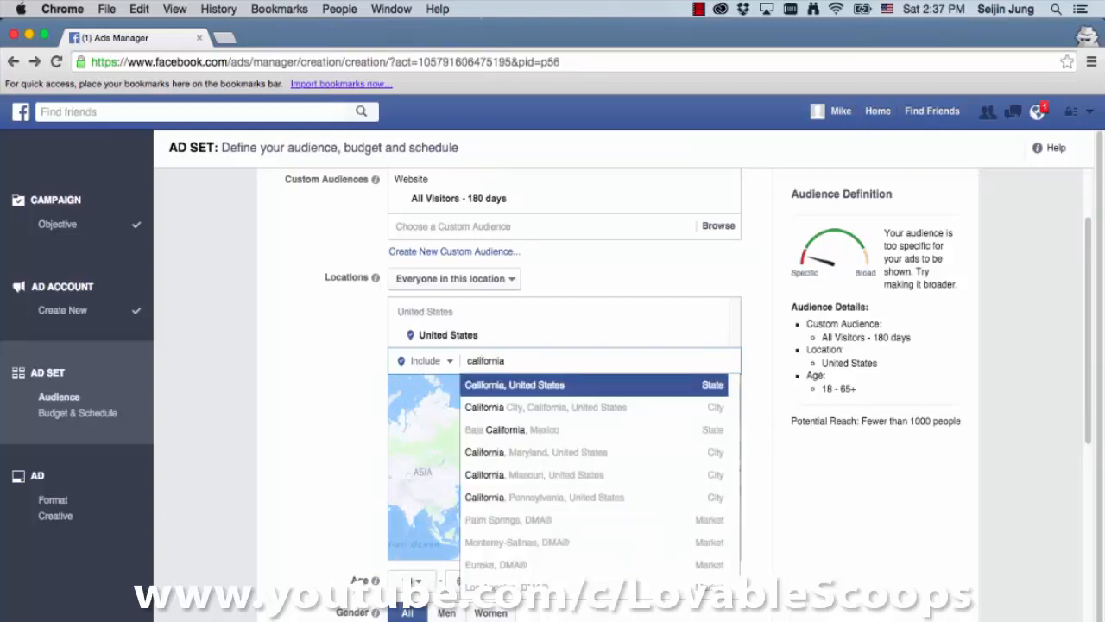
key(Return)
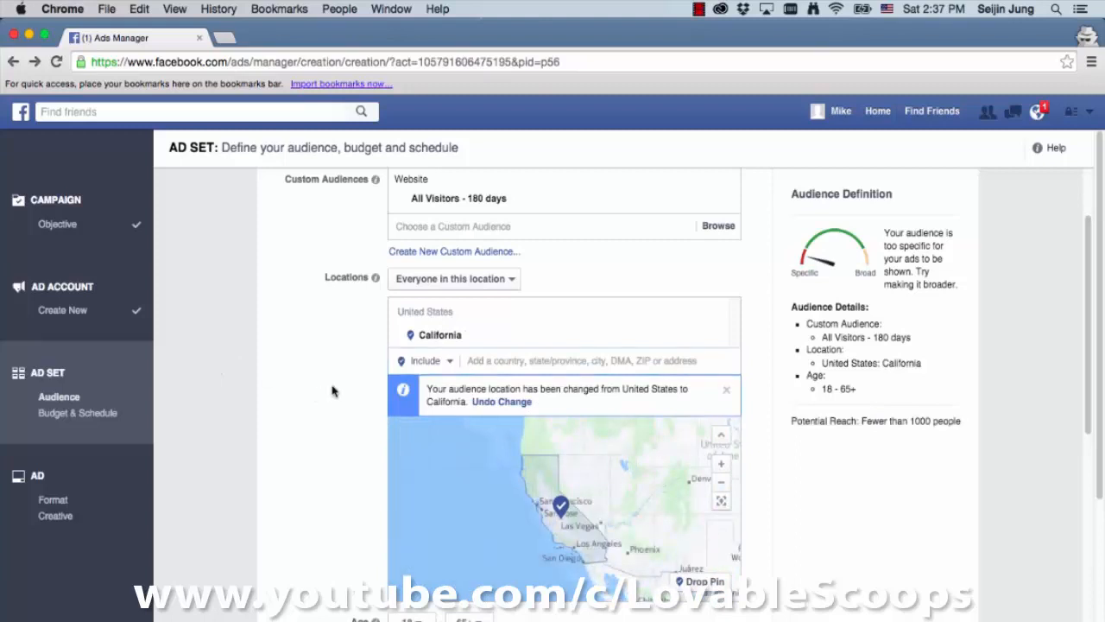
- Set the audience's age range to 20 through 35
scroll(333, 392, down, 6)
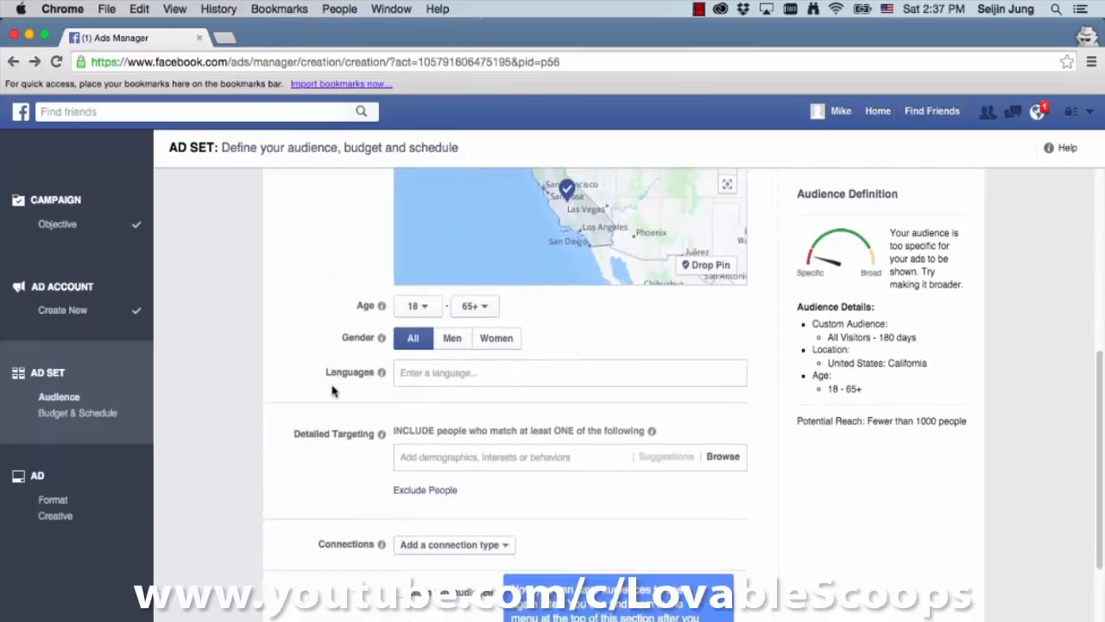
scroll(333, 391, up, 2)
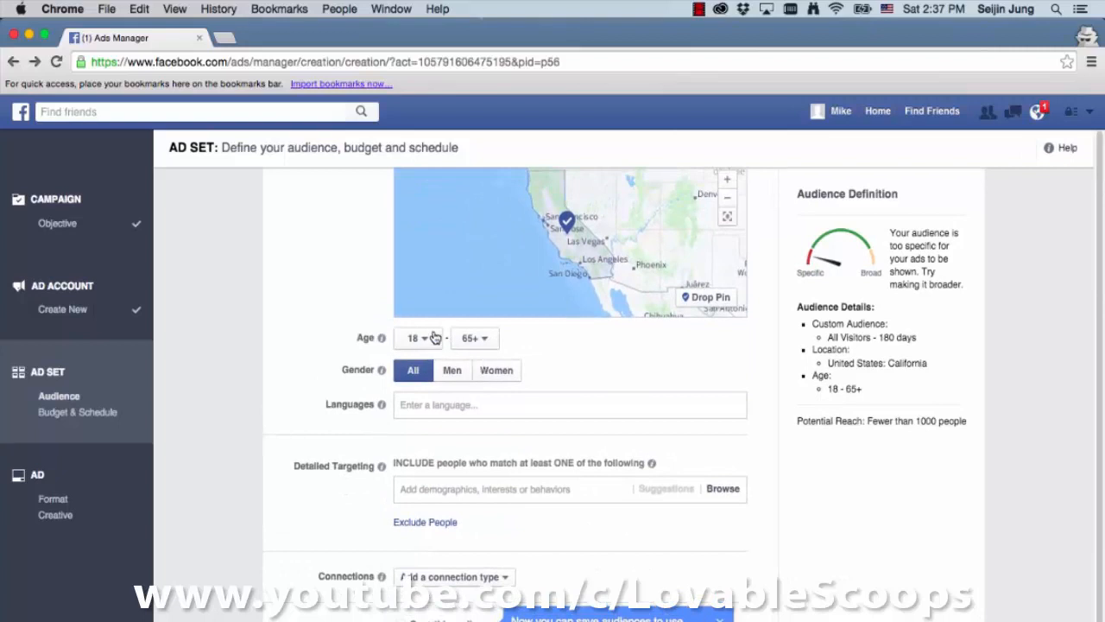
click(434, 337)
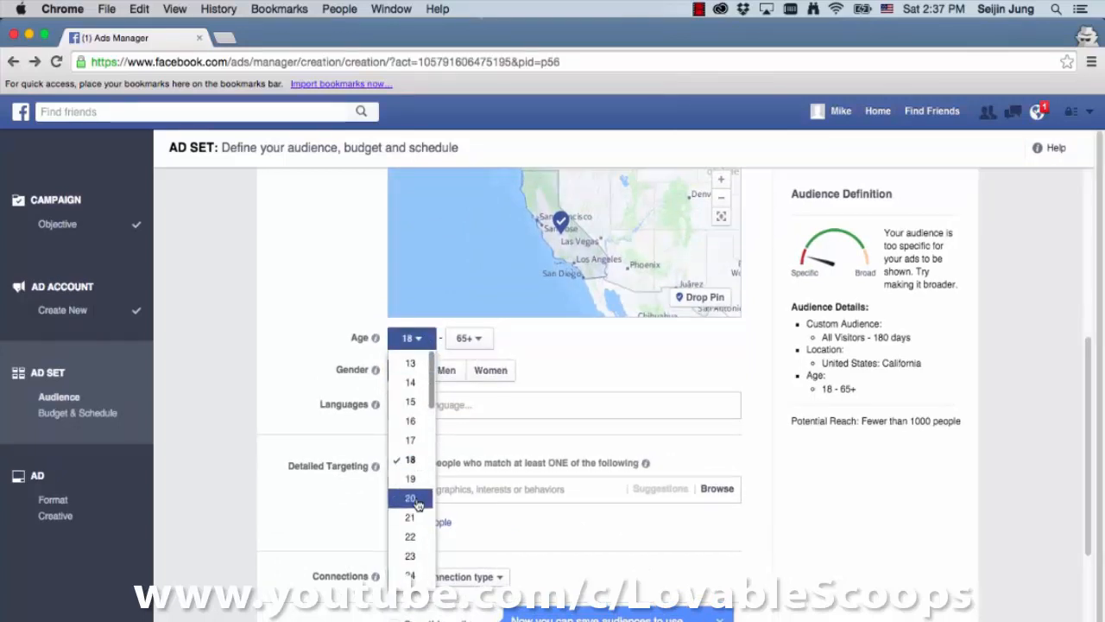
click(416, 500)
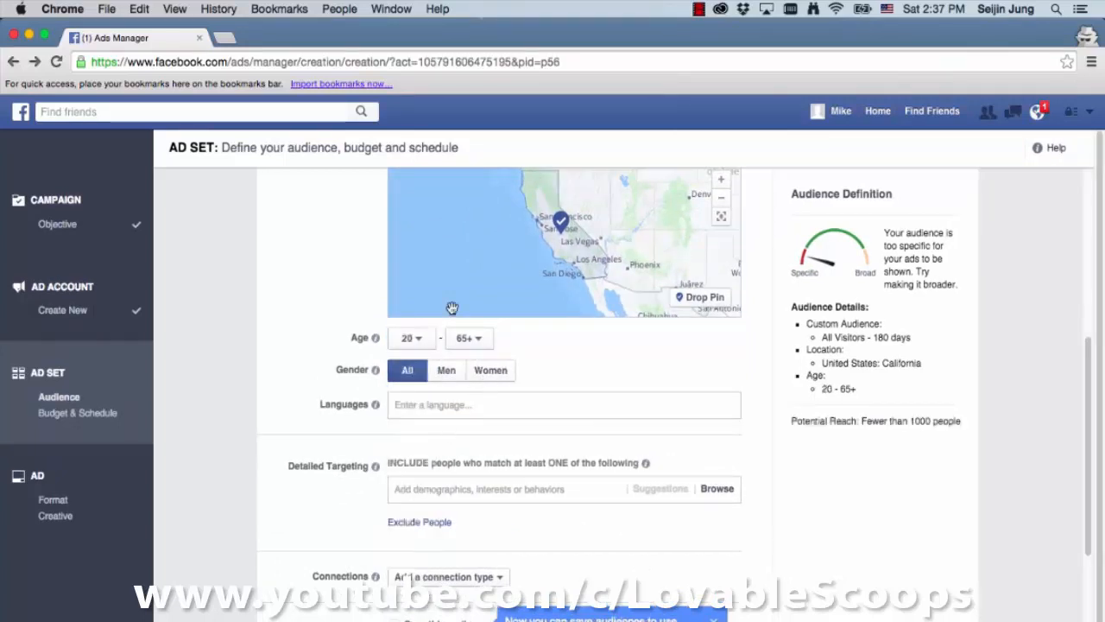
click(478, 342)
scroll(470, 479, down, 3)
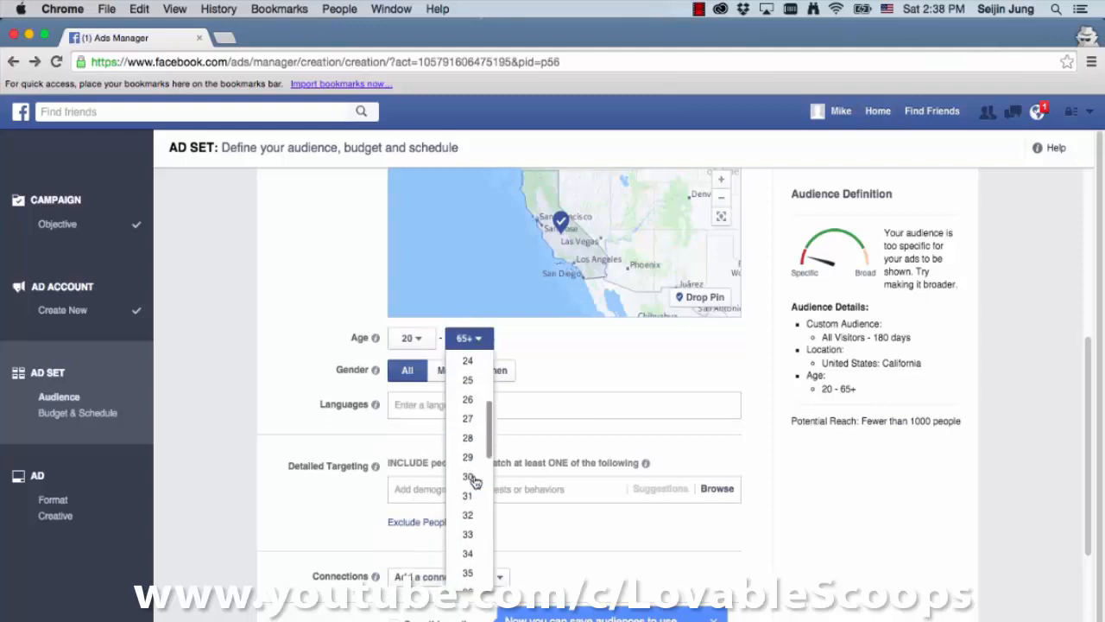
scroll(474, 542, down, 1)
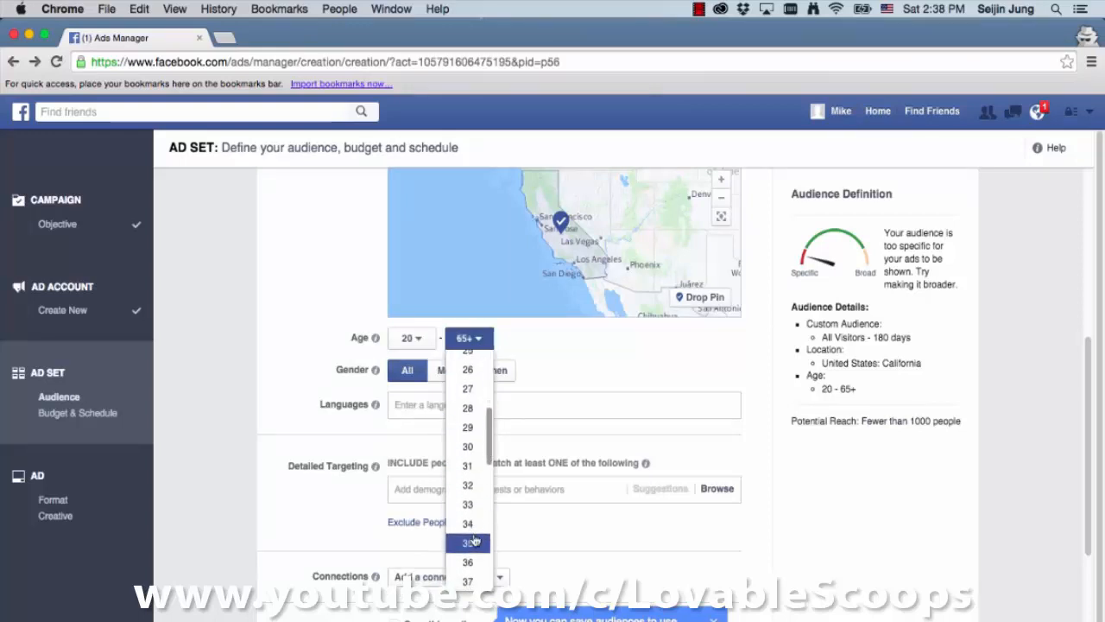
click(473, 547)
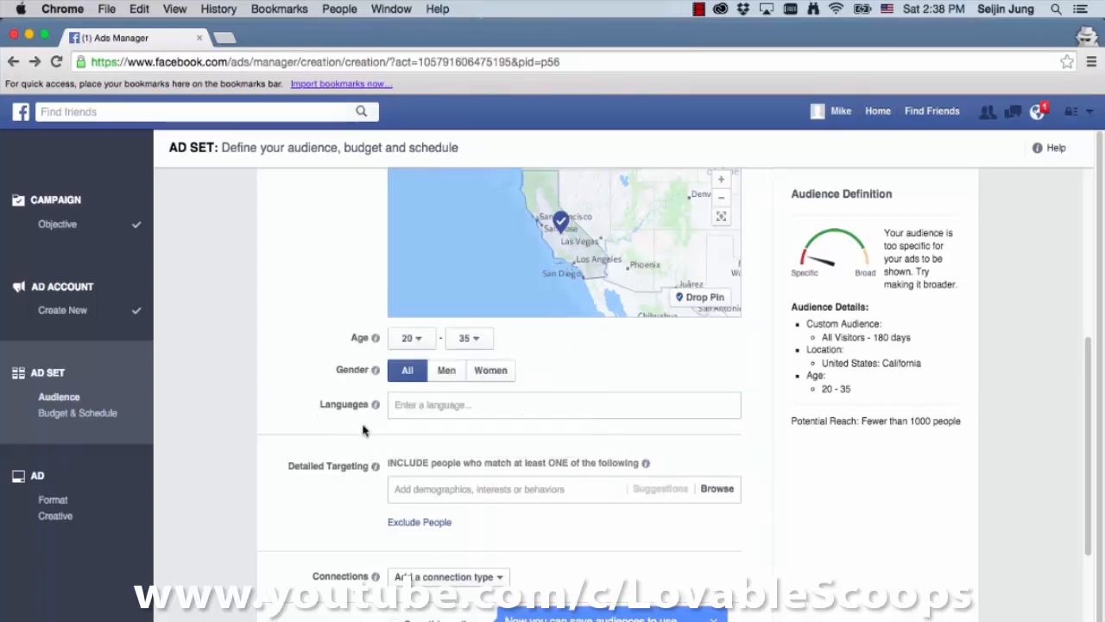
- Try adding English (All) and Spanish as audience languages, and remove both again
click(403, 406)
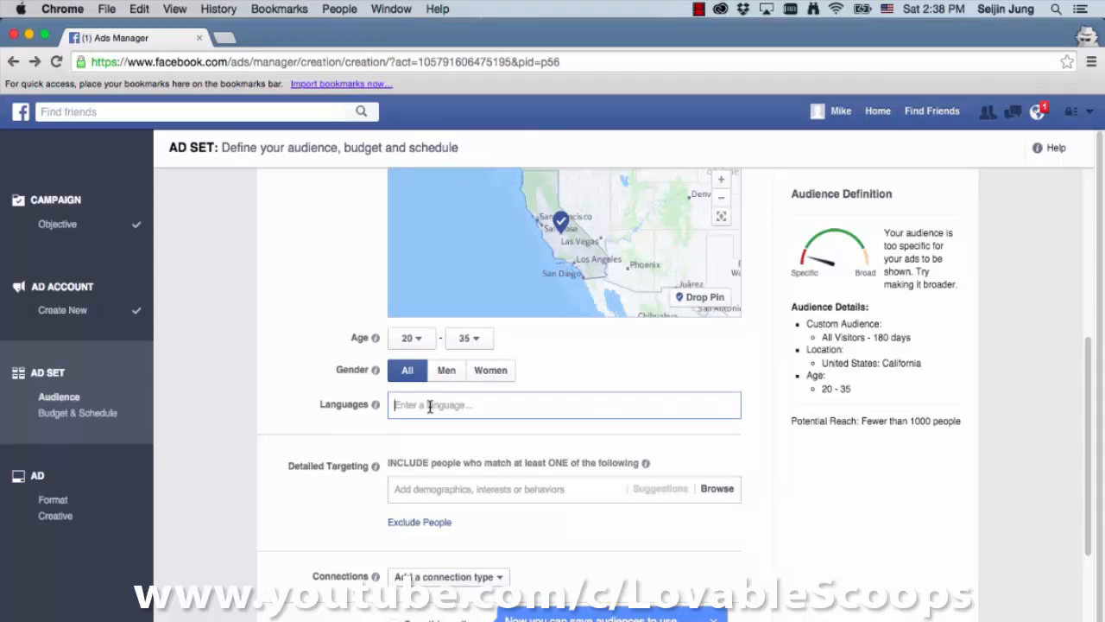
text(engl)
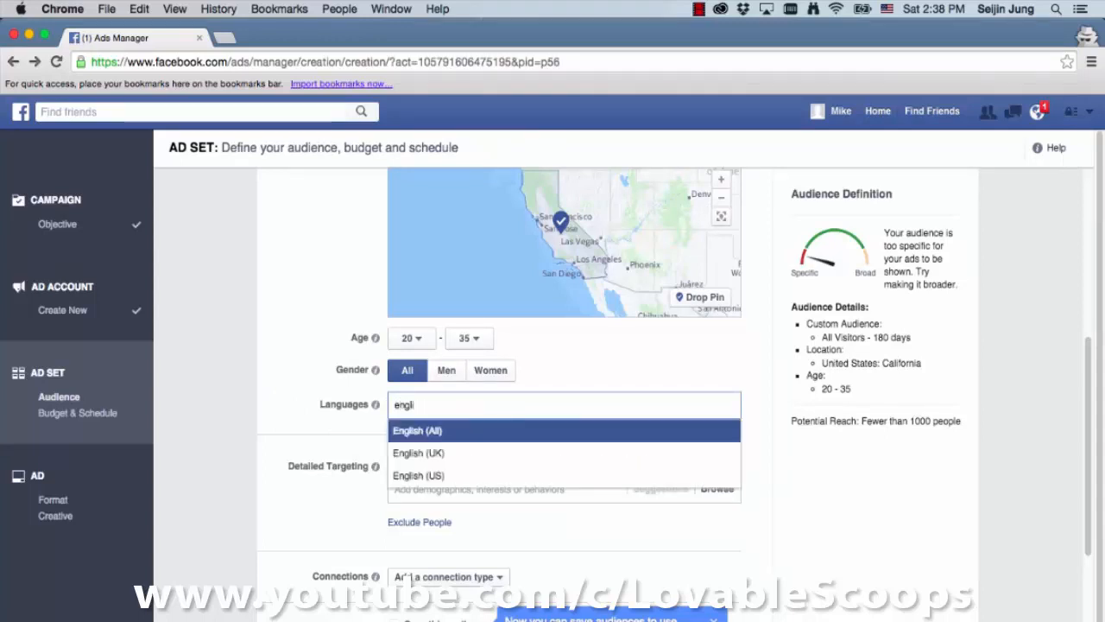
text(i)
key(Return)
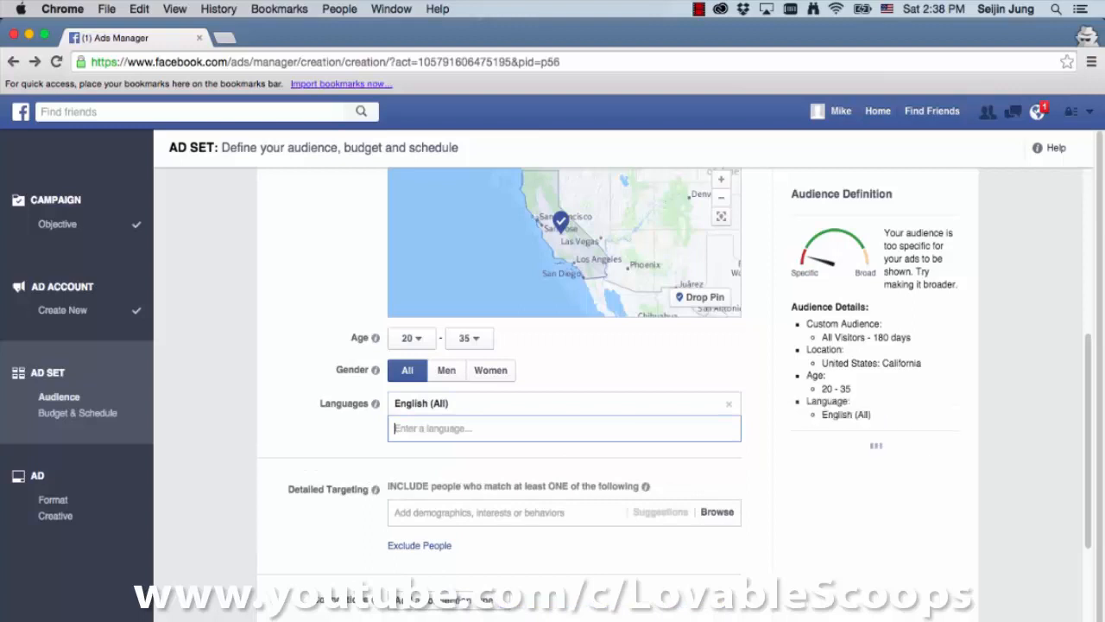
text(spani)
key(Return)
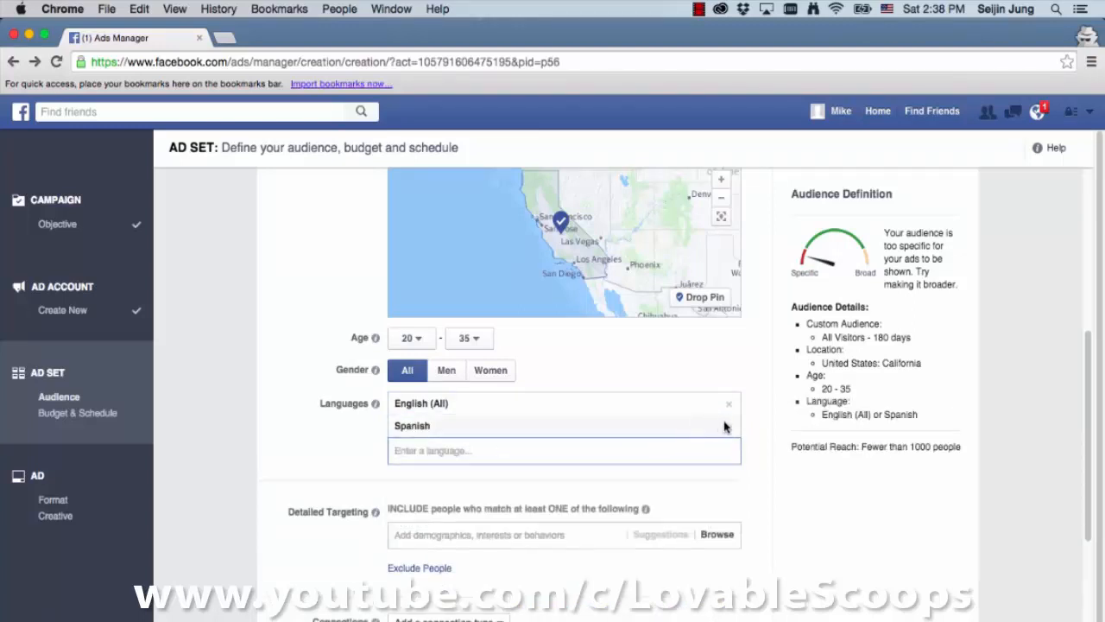
click(729, 425)
click(729, 406)
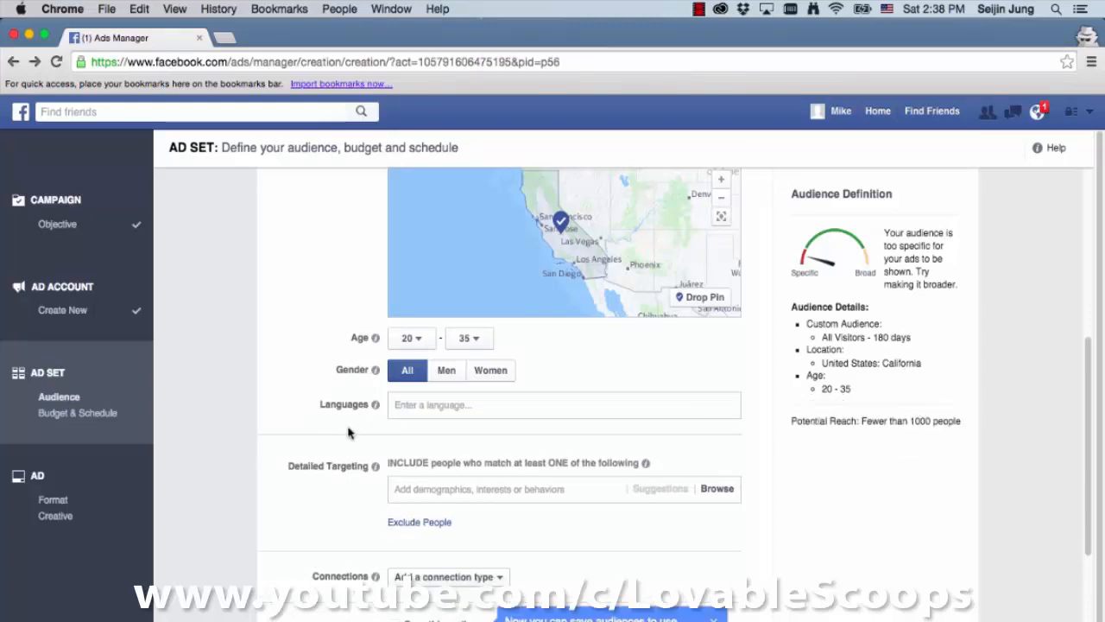
- Browse the demographics available for detailed targeting, examining the Education, Ethnic Affinity and Financial categories
scroll(348, 431, down, 3)
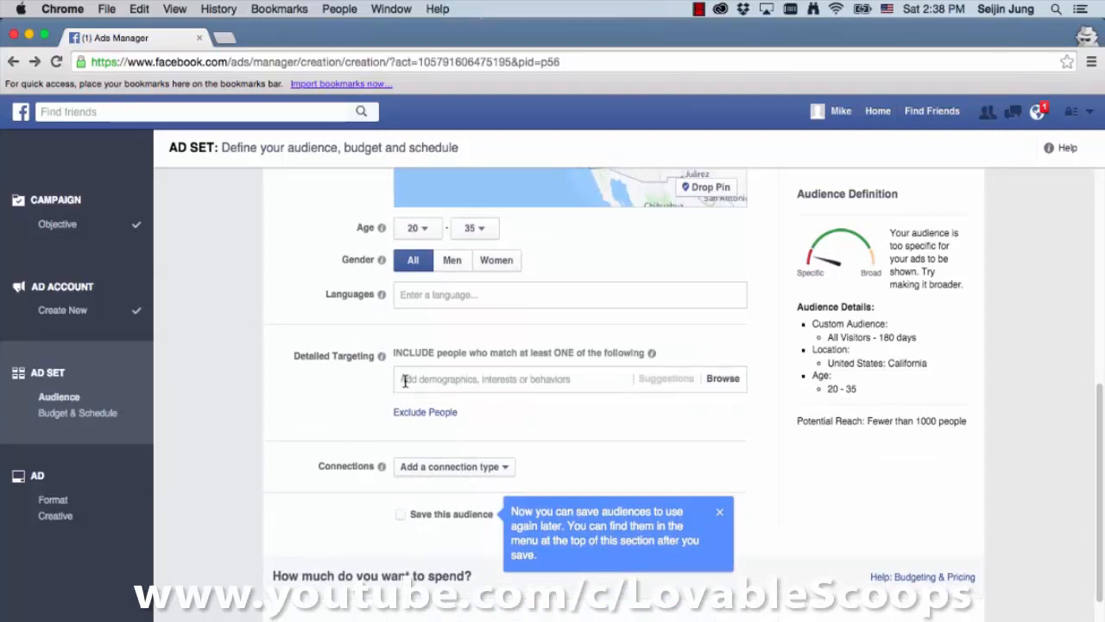
scroll(406, 393, down, 1)
click(434, 358)
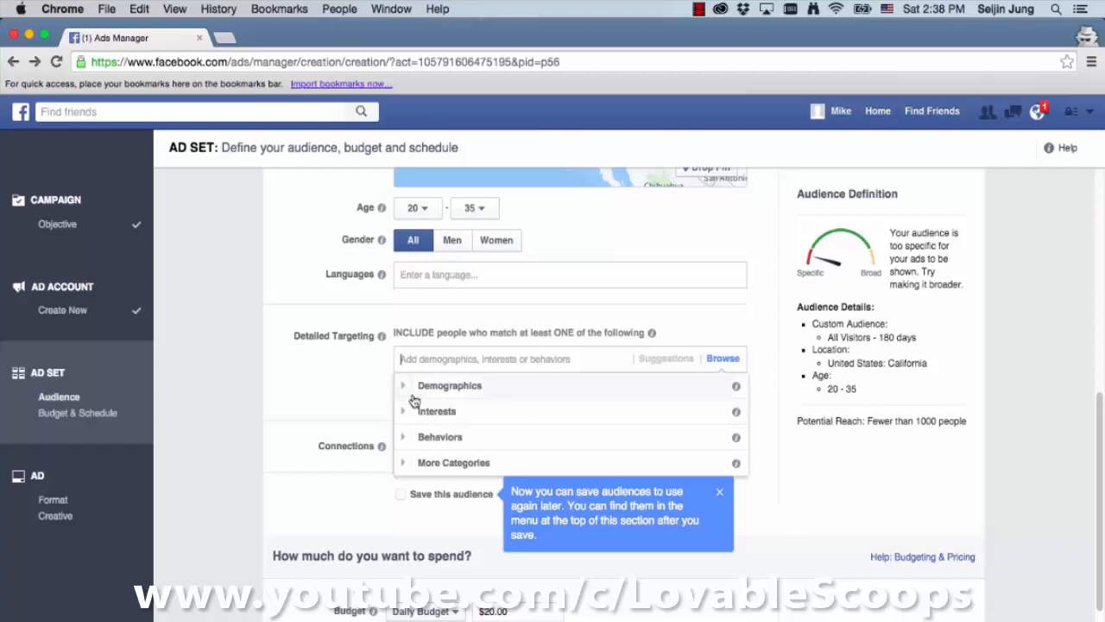
click(405, 388)
scroll(415, 415, down, 3)
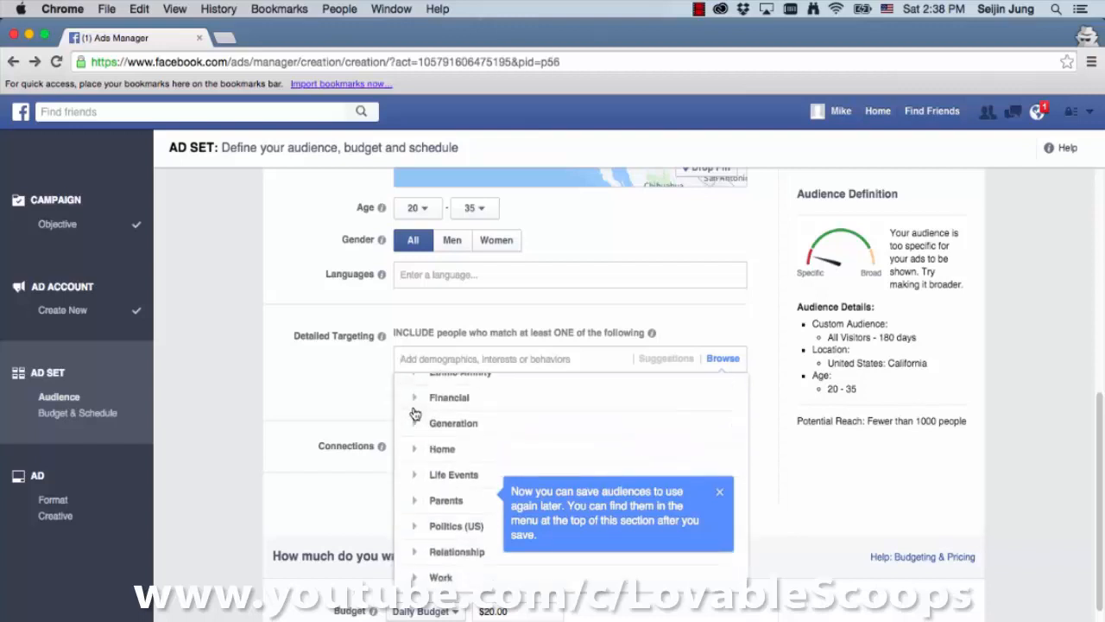
scroll(415, 415, up, 3)
click(415, 415)
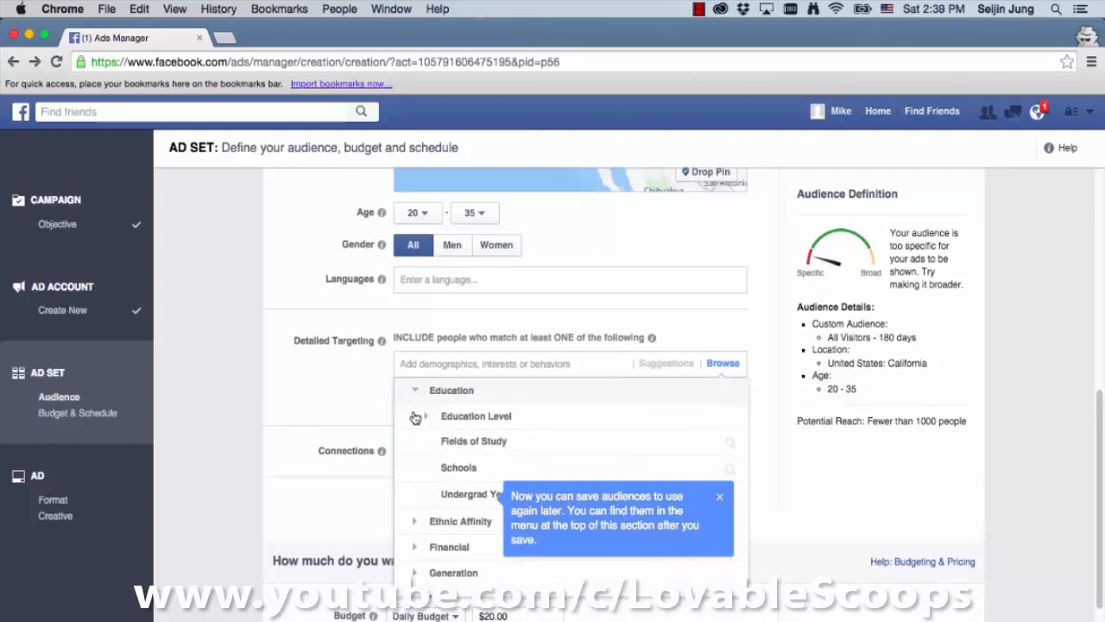
scroll(415, 423, down, 1)
click(416, 494)
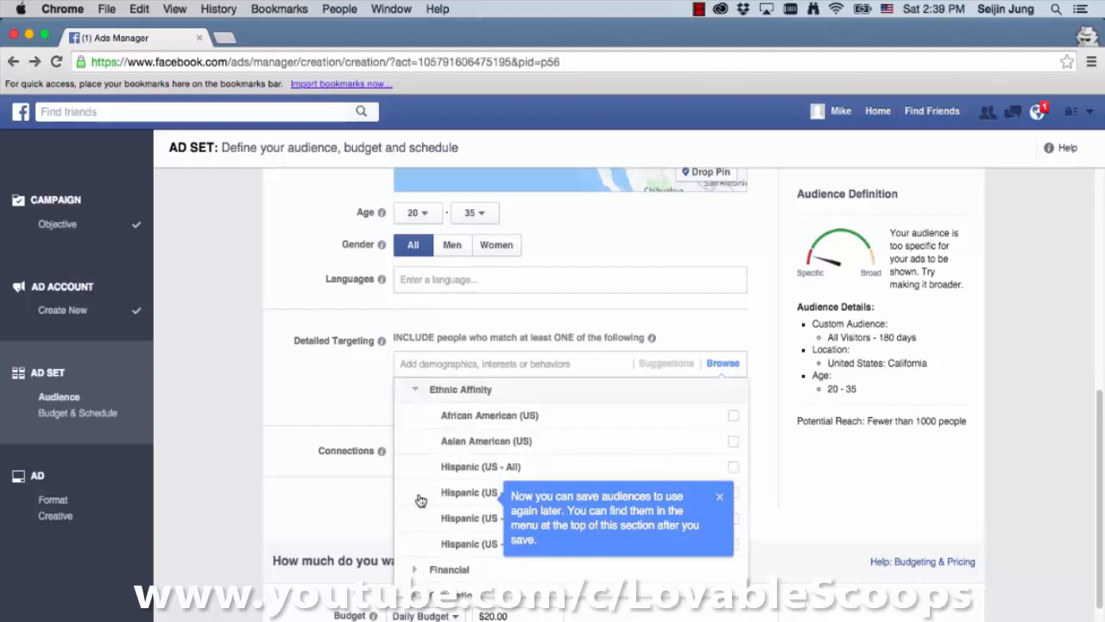
scroll(420, 500, down, 2)
click(418, 498)
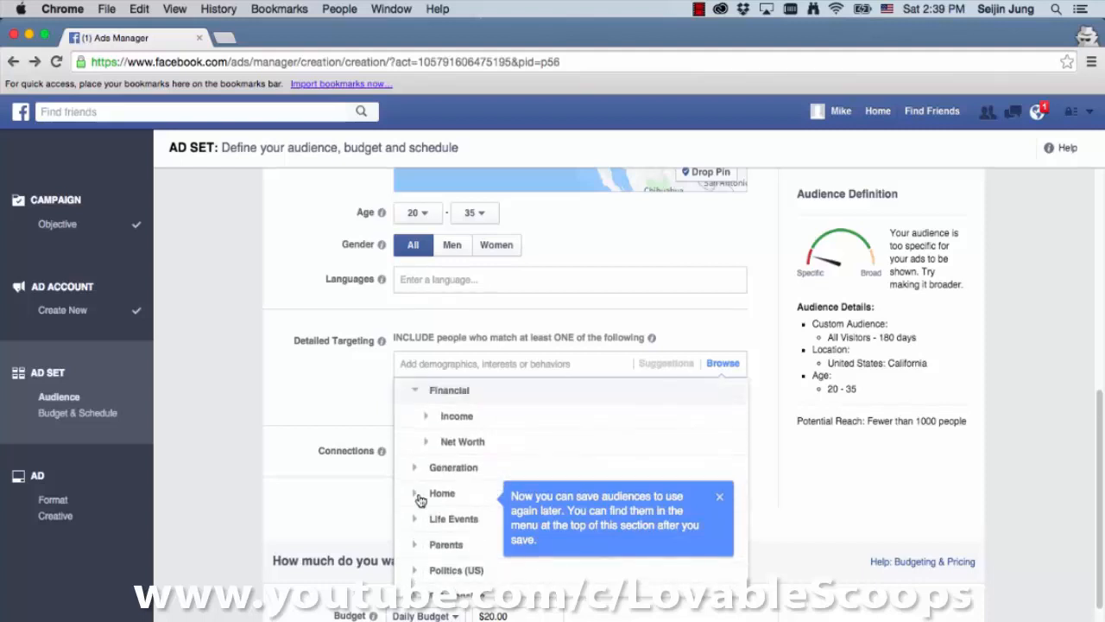
- Examine the Generation, Home, Life Events, Relationship and Work categories of the demographics
click(417, 468)
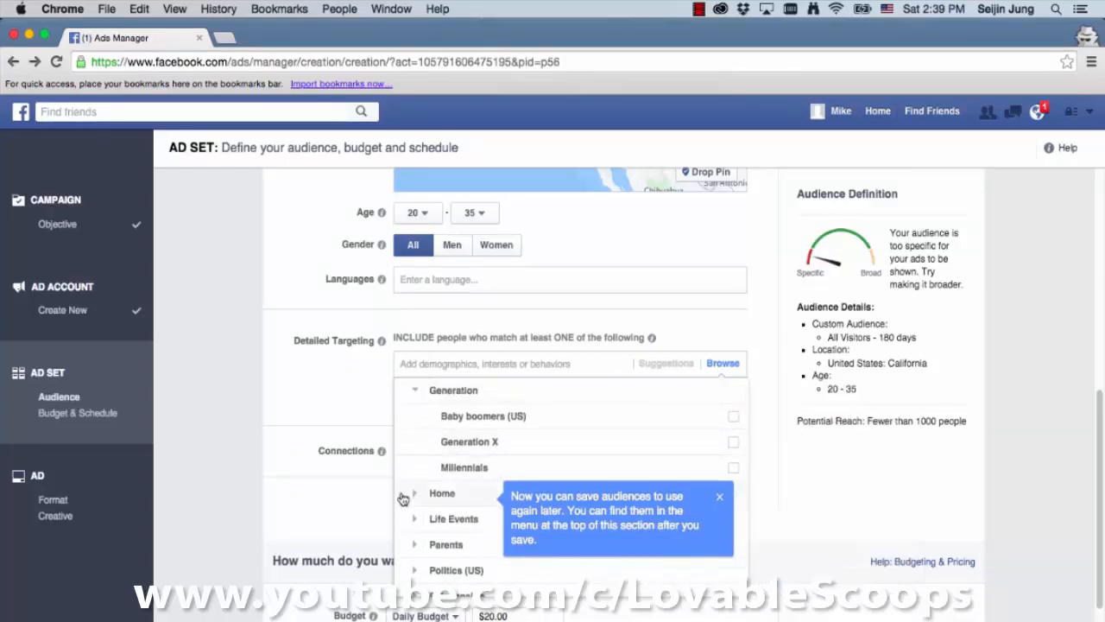
scroll(416, 504, down, 1)
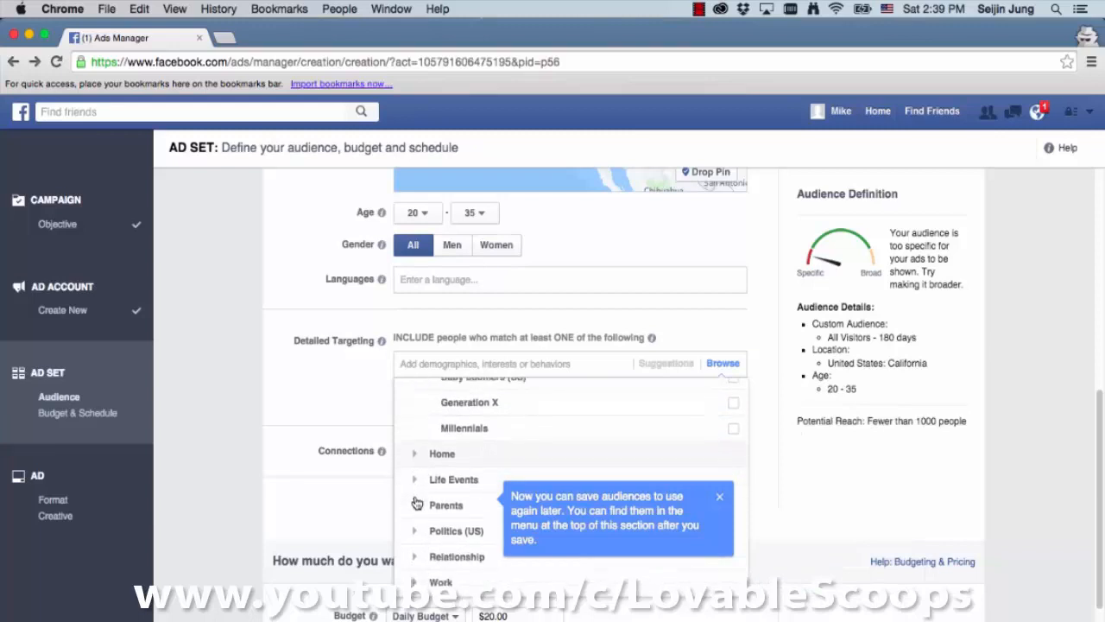
scroll(417, 504, down, 1)
click(415, 426)
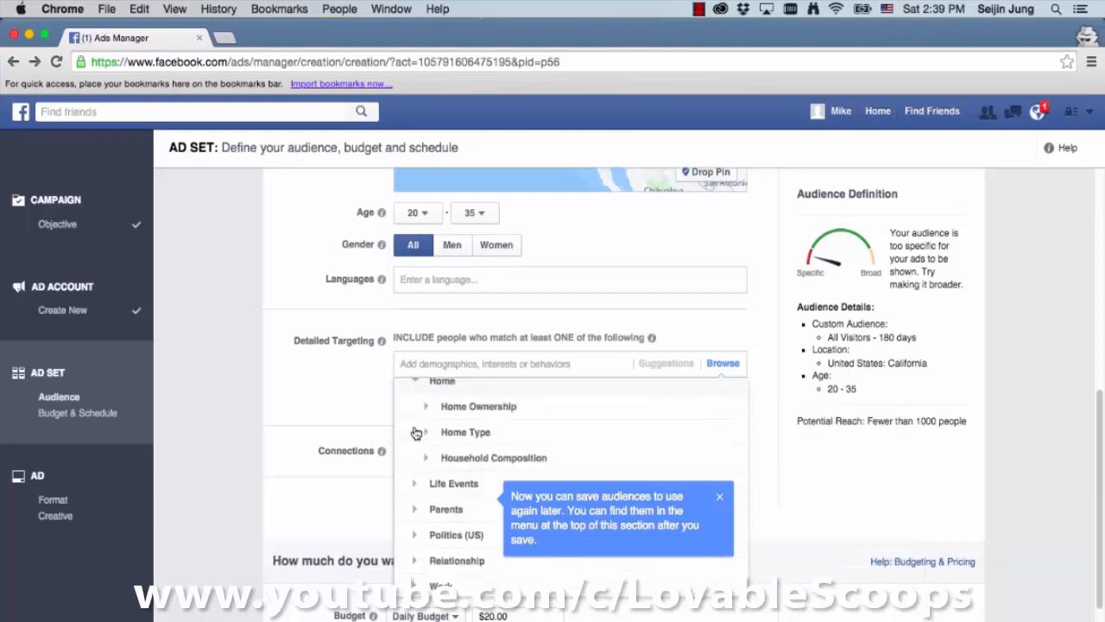
click(413, 493)
scroll(415, 501, down, 3)
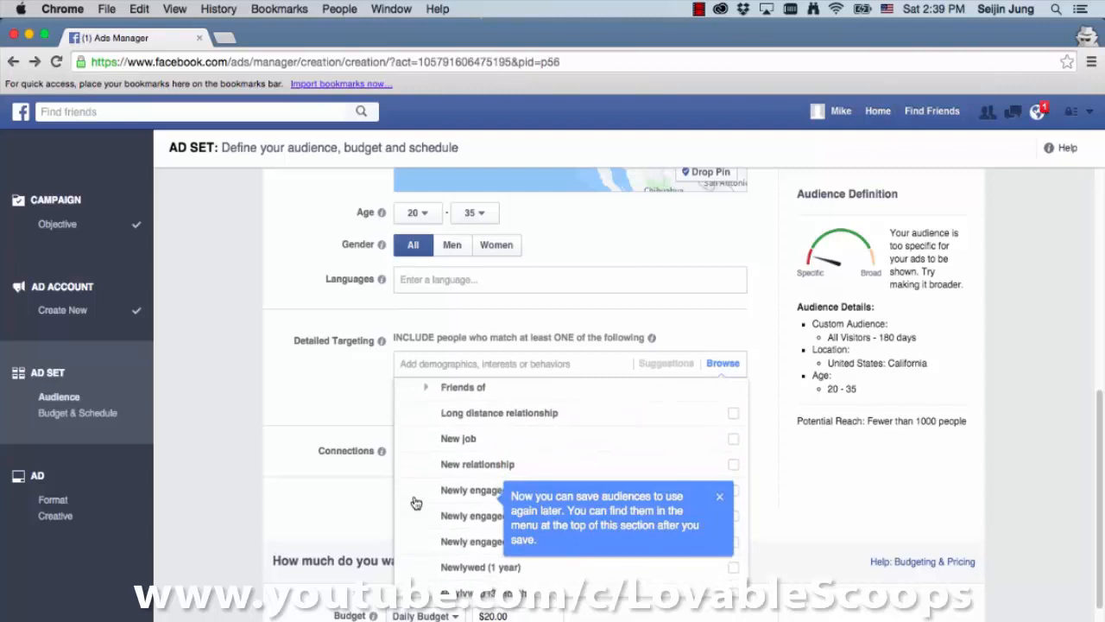
scroll(416, 503, down, 5)
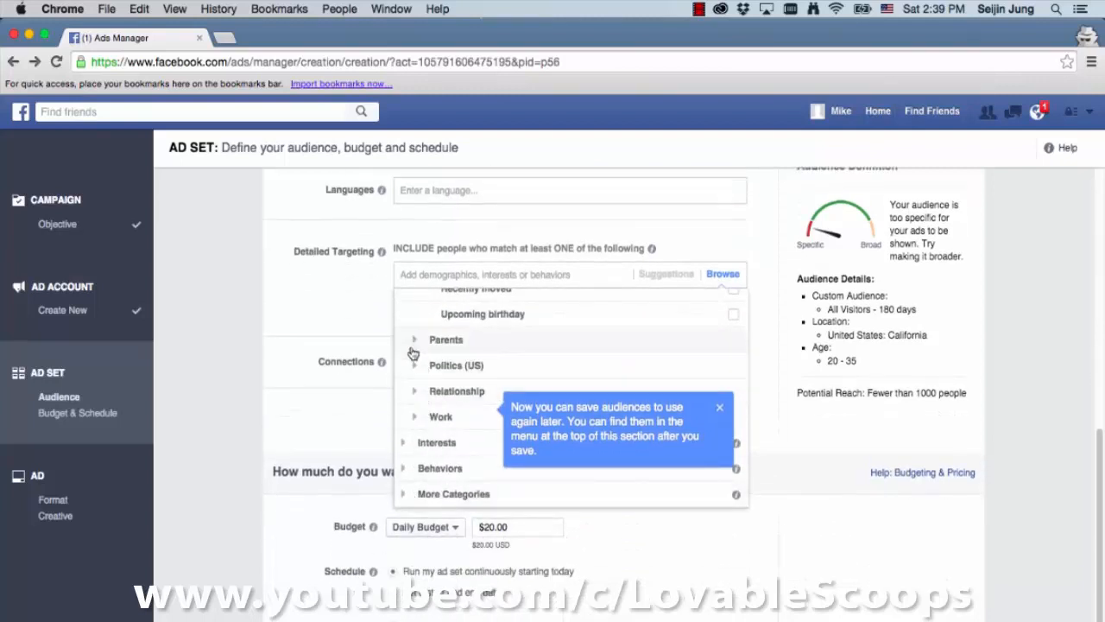
click(414, 391)
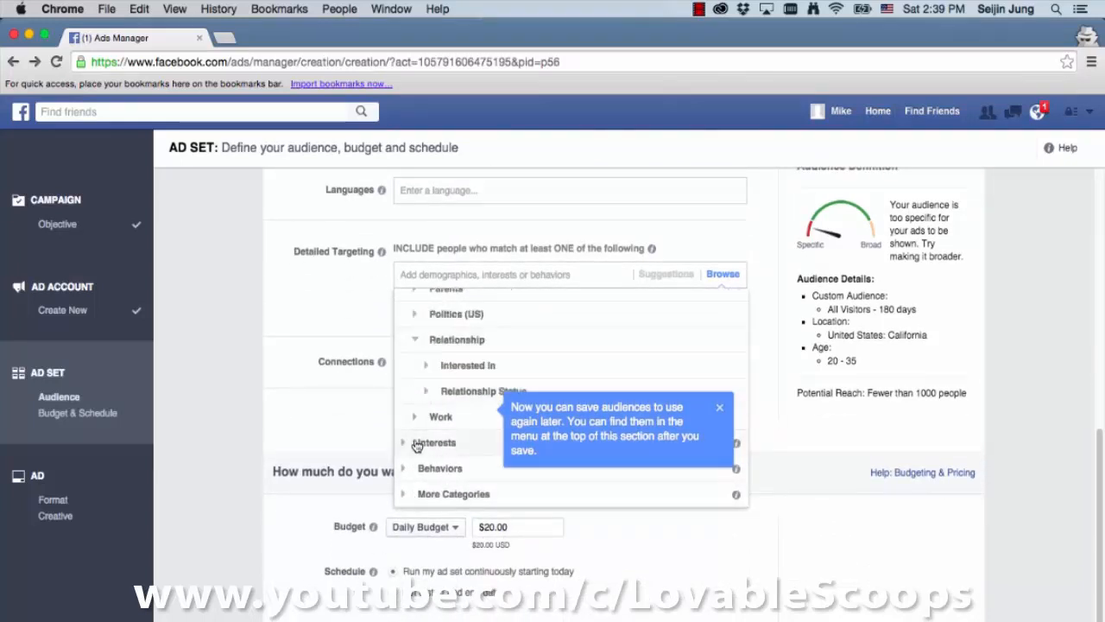
click(416, 416)
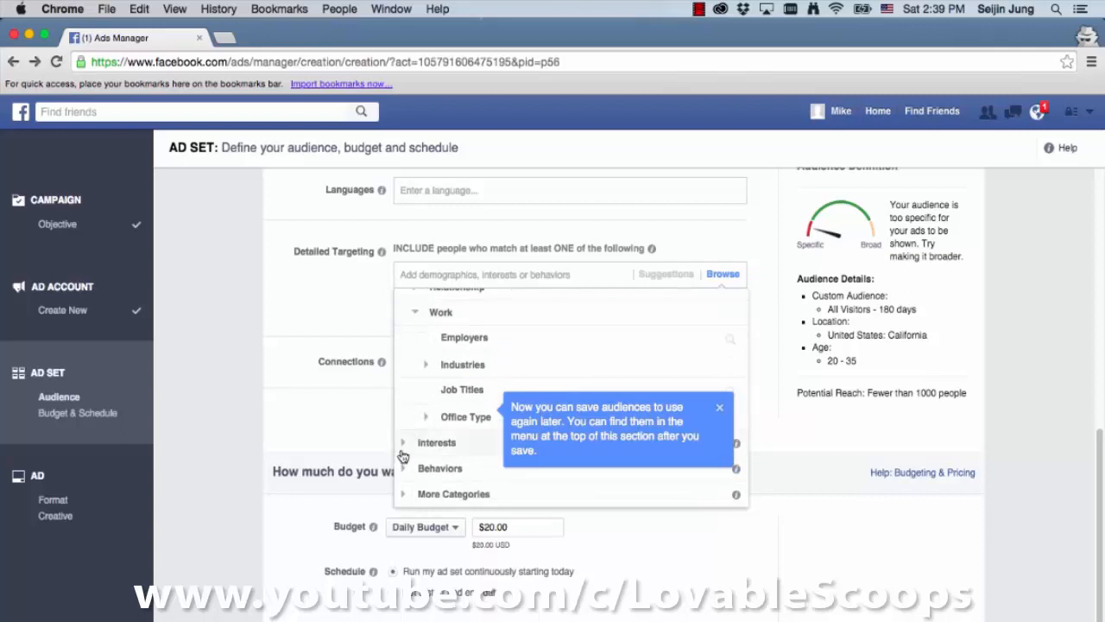
- Examine the Entertainment category of the targeting interests, including its Movies genres
click(403, 449)
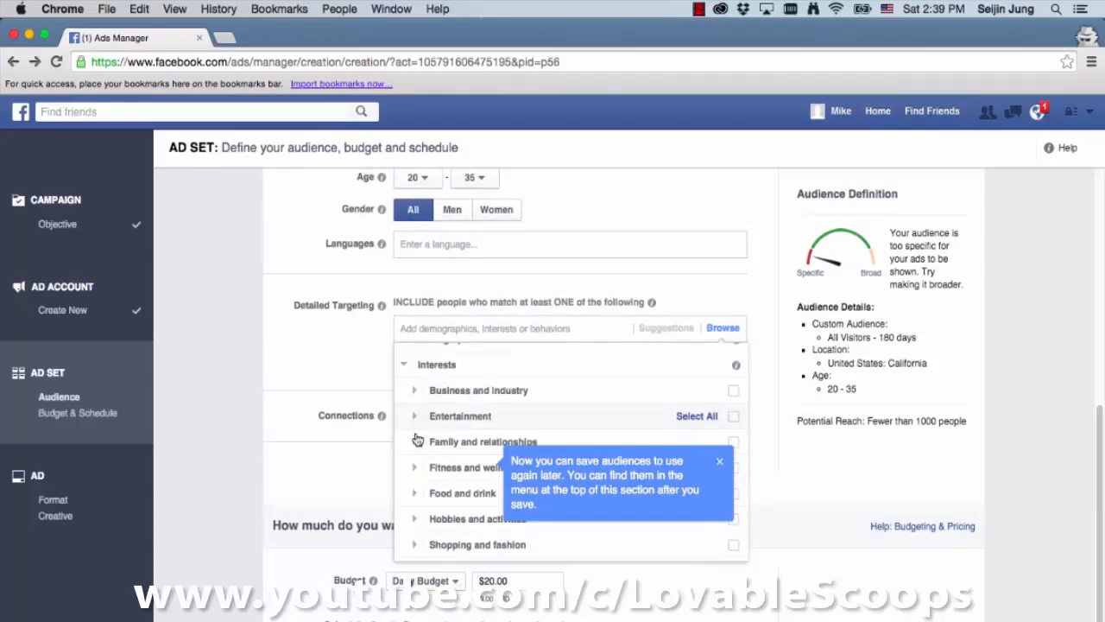
click(415, 417)
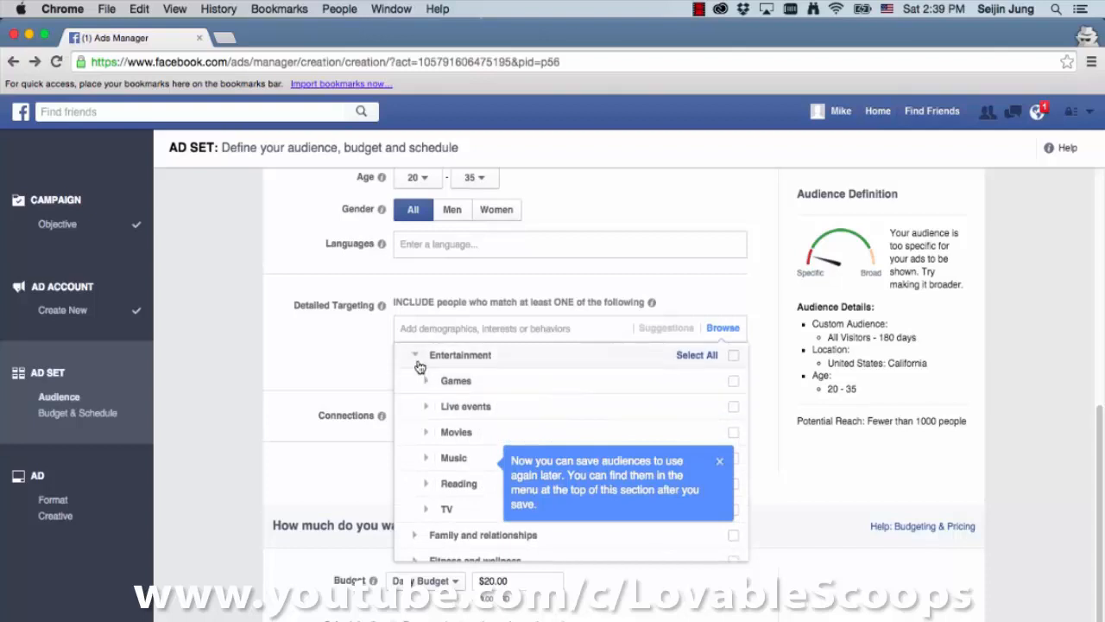
click(427, 434)
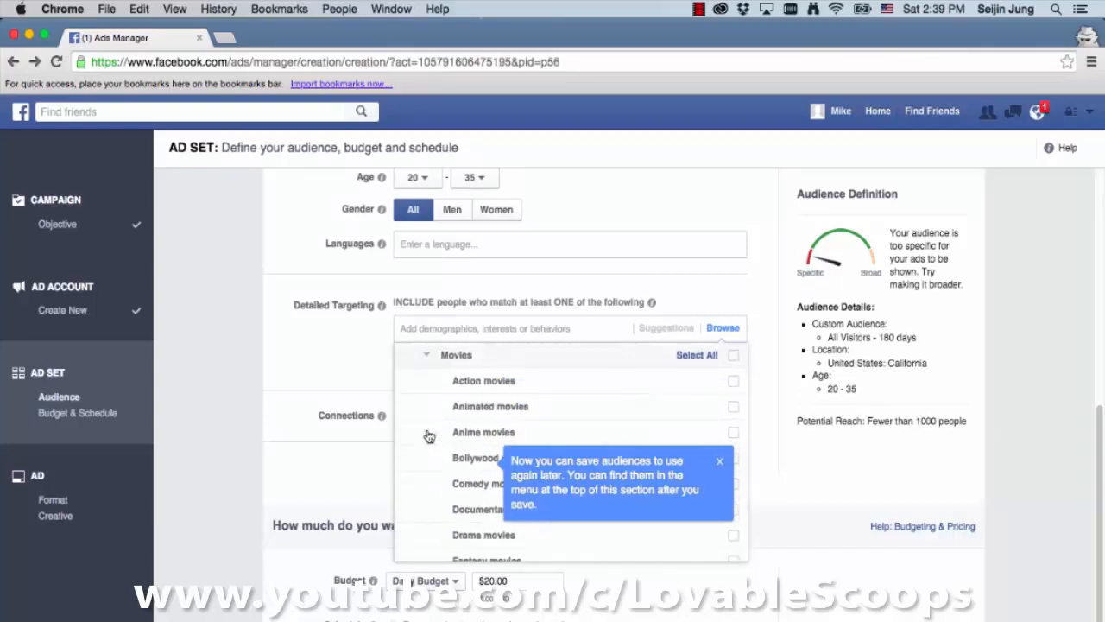
scroll(429, 411, up, 2)
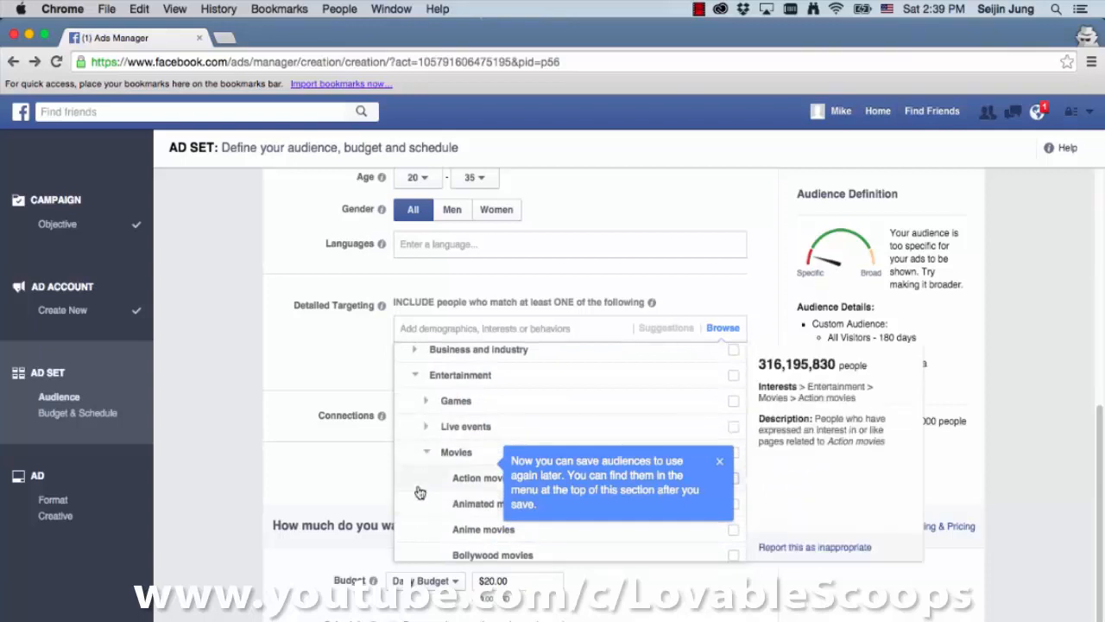
click(426, 452)
scroll(426, 479, down, 4)
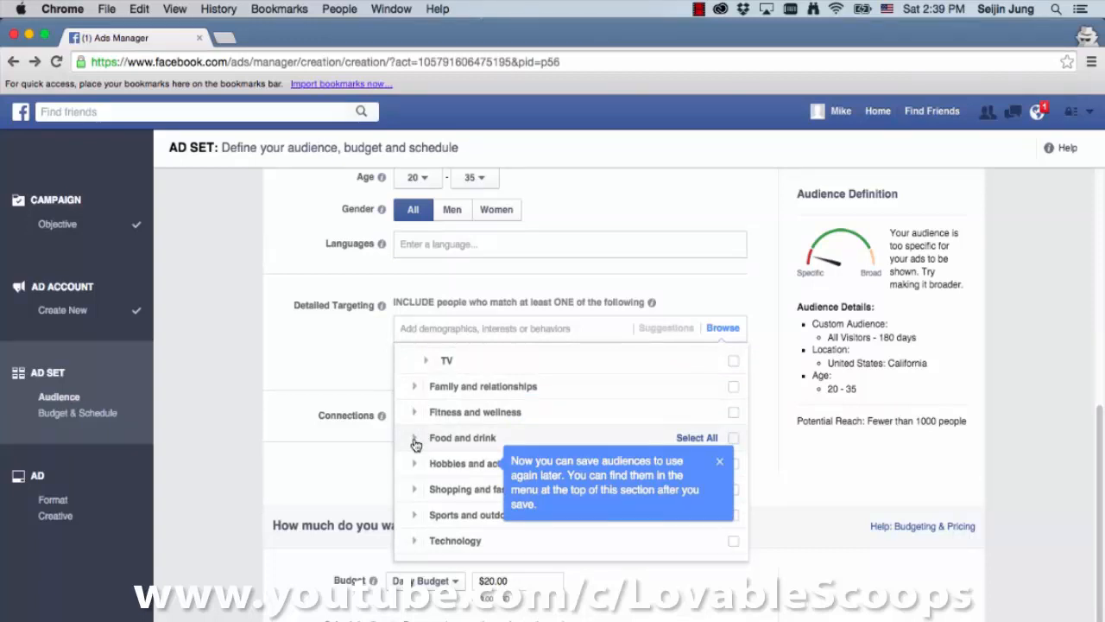
- Add the Organic food interest from Food and drink > Food to the detailed targeting
click(414, 443)
scroll(457, 446, up, 1)
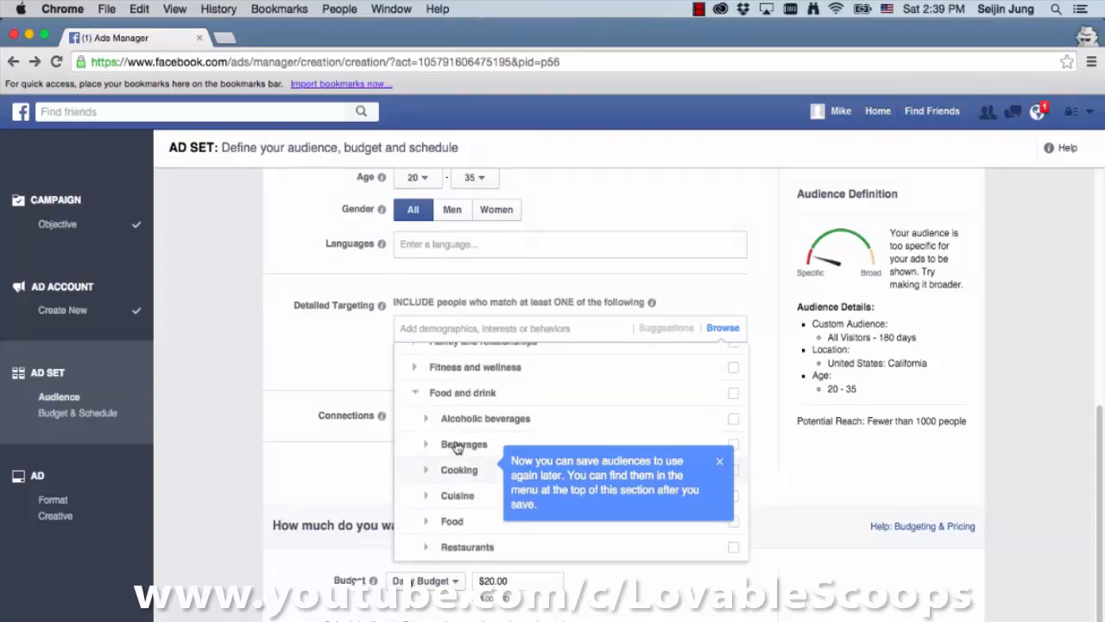
scroll(457, 446, down, 2)
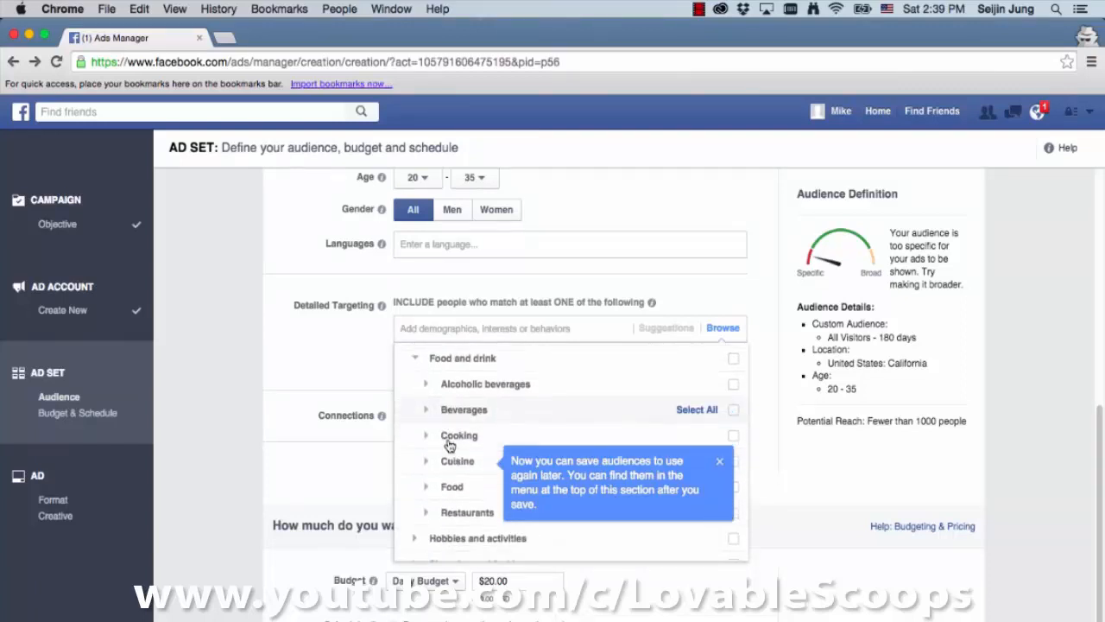
click(425, 487)
scroll(424, 457, down, 3)
mouse_move(452, 434)
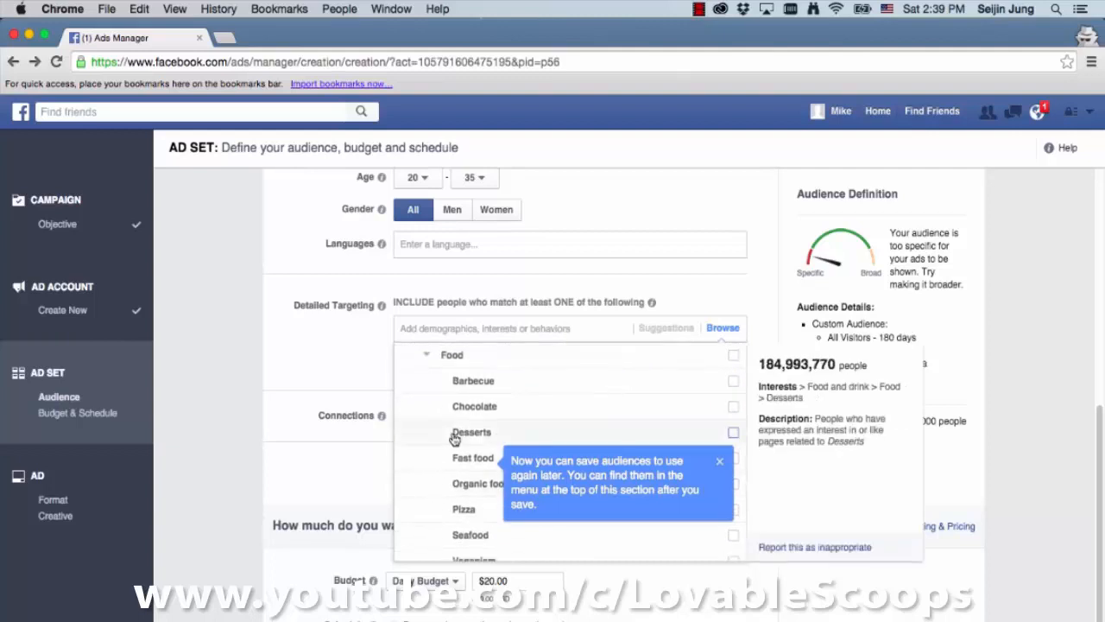
scroll(454, 437, down, 3)
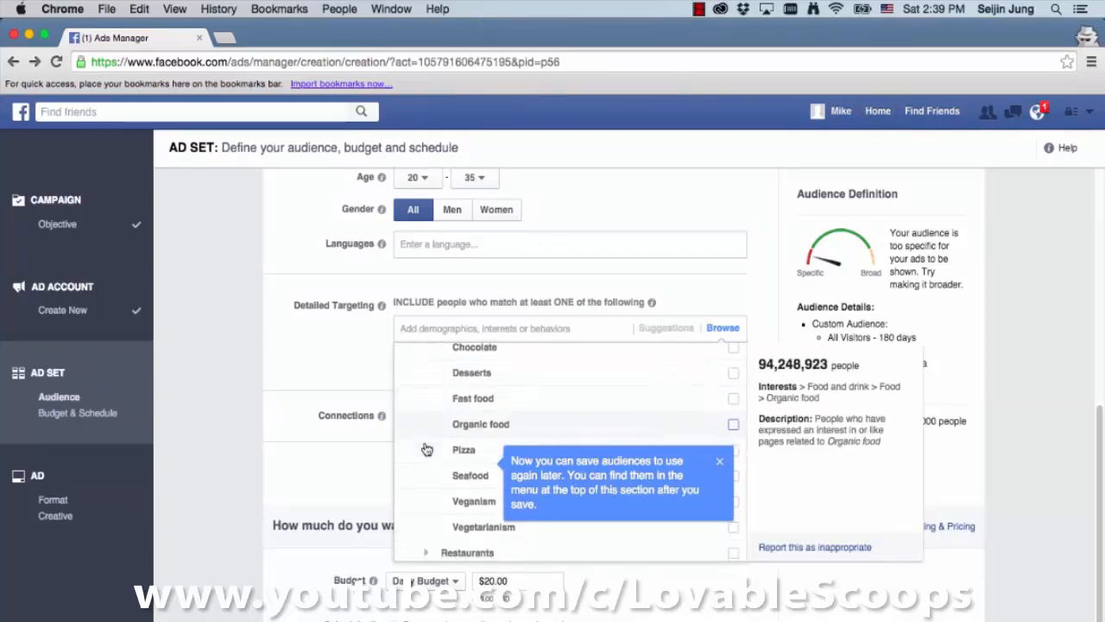
scroll(426, 449, up, 1)
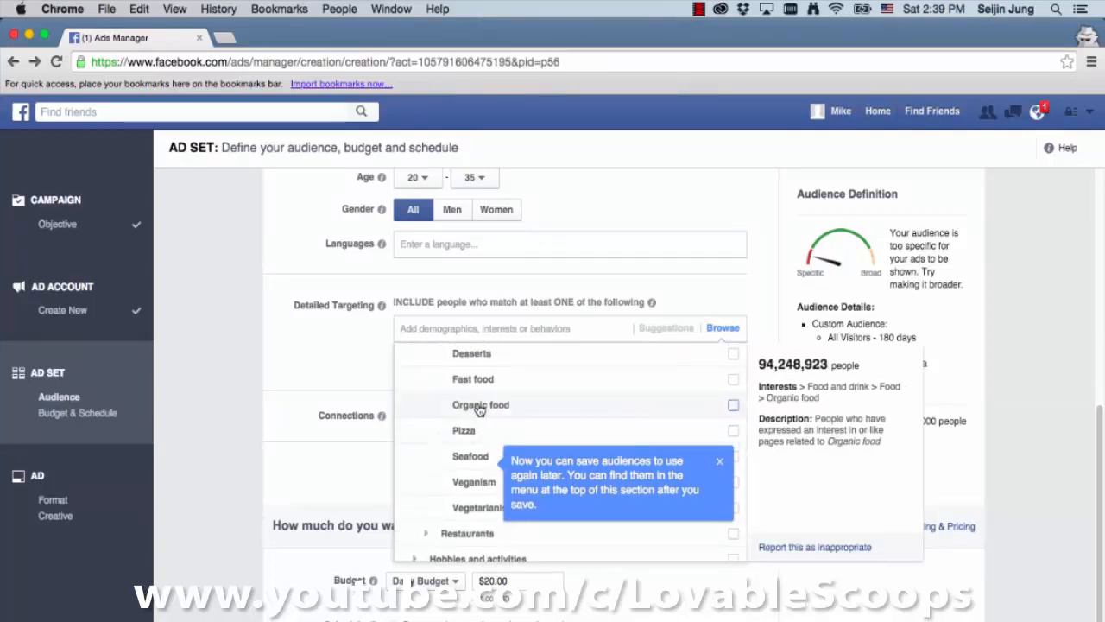
click(734, 406)
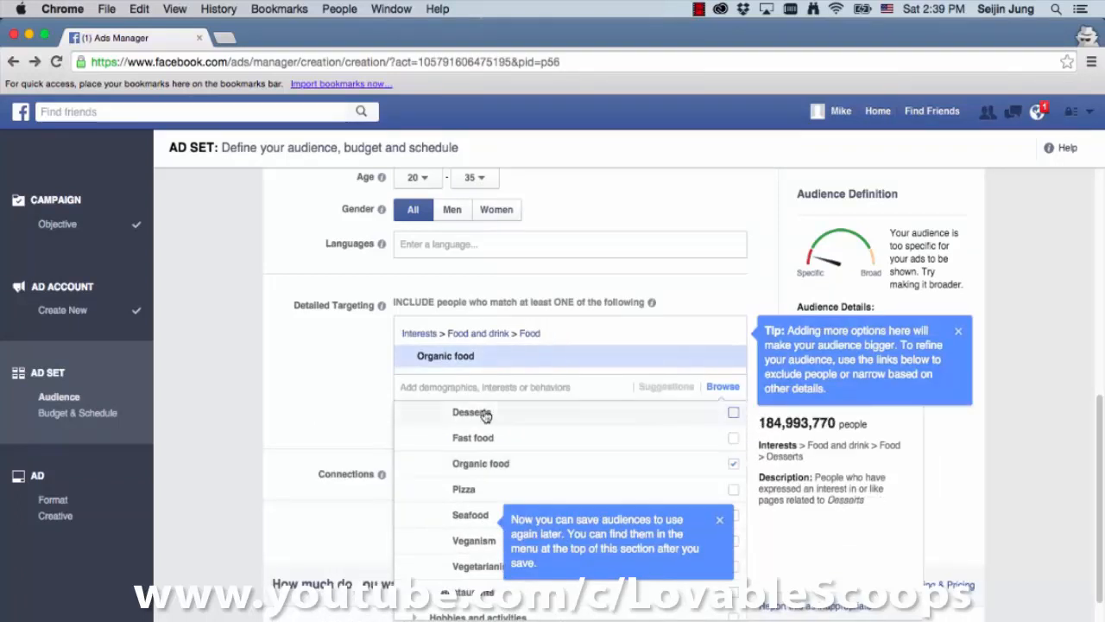
click(368, 404)
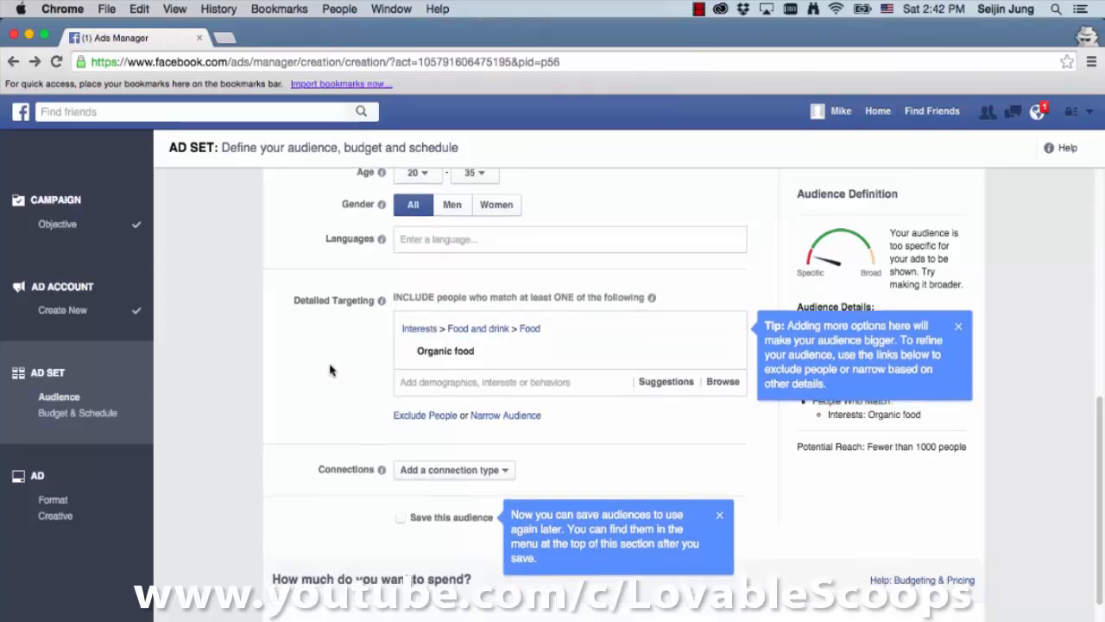
- Examine the available connection types, including the Facebook Pages options, and dismiss the tip about saving audiences
scroll(332, 369, down, 5)
scroll(330, 370, up, 1)
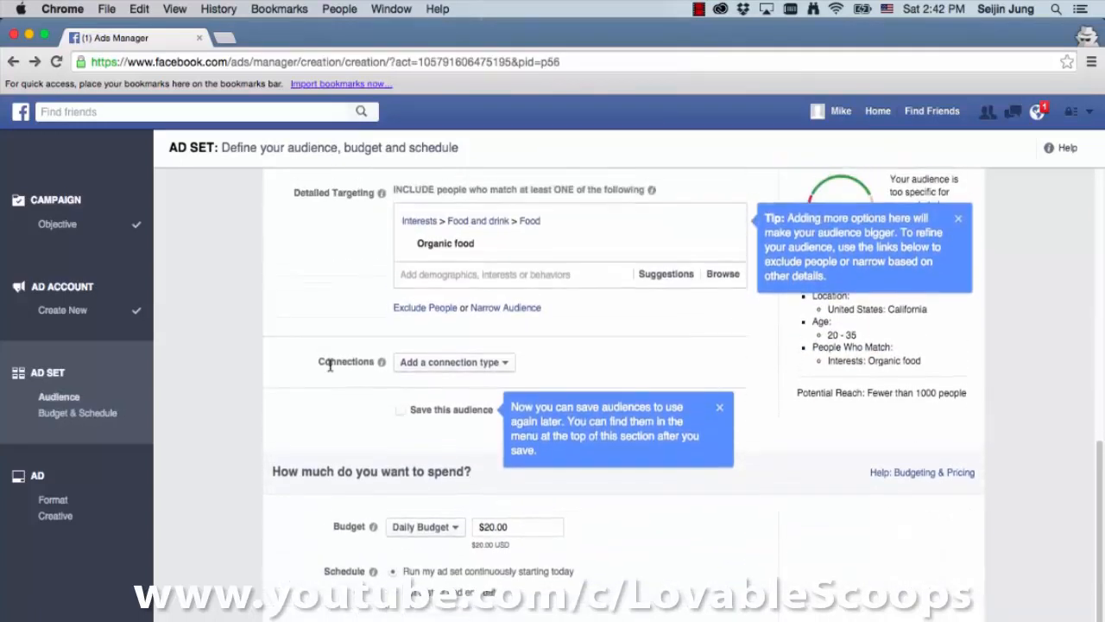
click(445, 362)
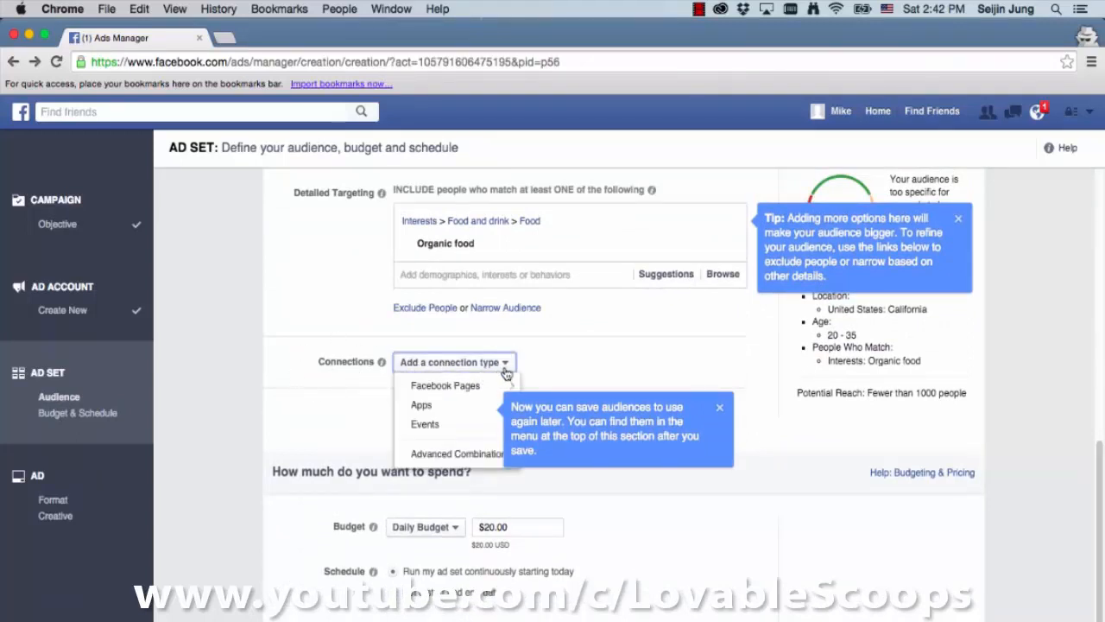
click(717, 410)
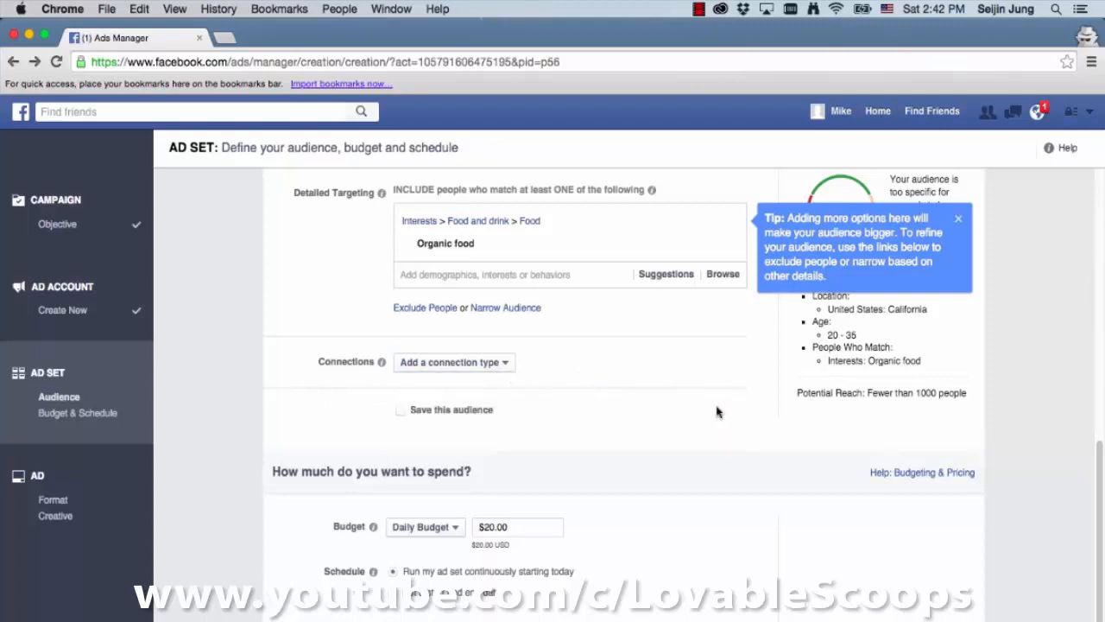
click(505, 364)
mouse_move(499, 393)
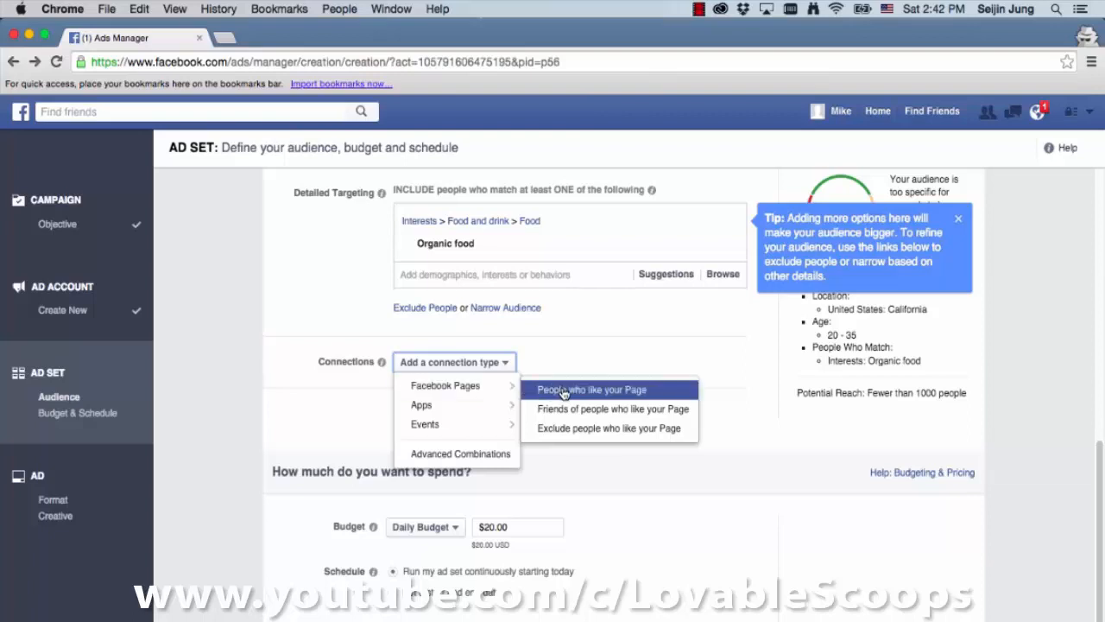
mouse_move(477, 407)
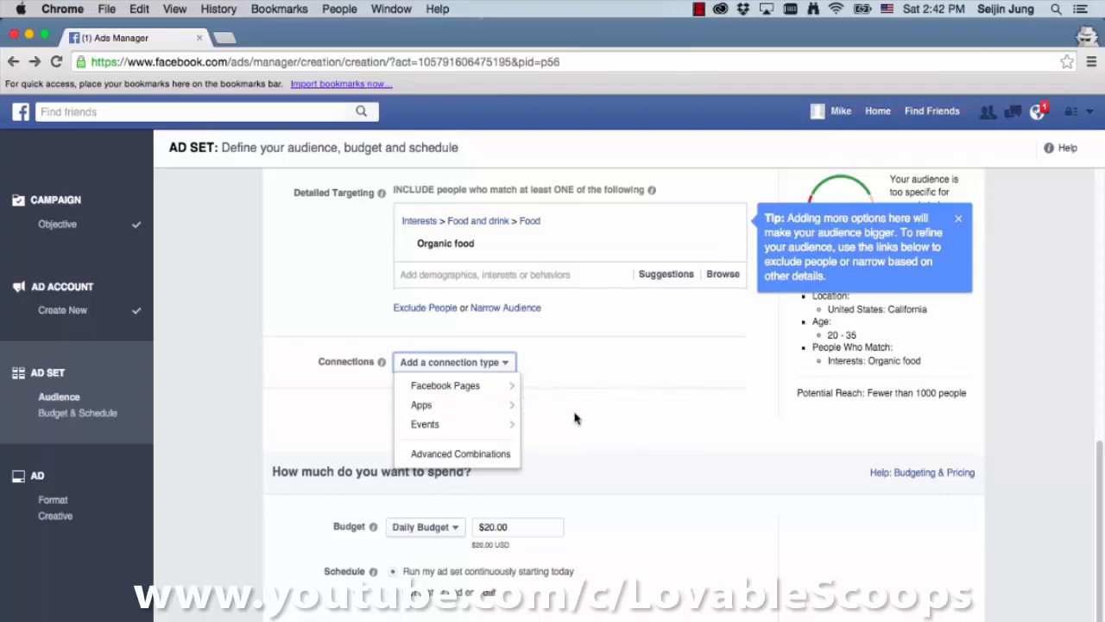
- Examine the Events connection types and close the list without choosing one
mouse_move(514, 428)
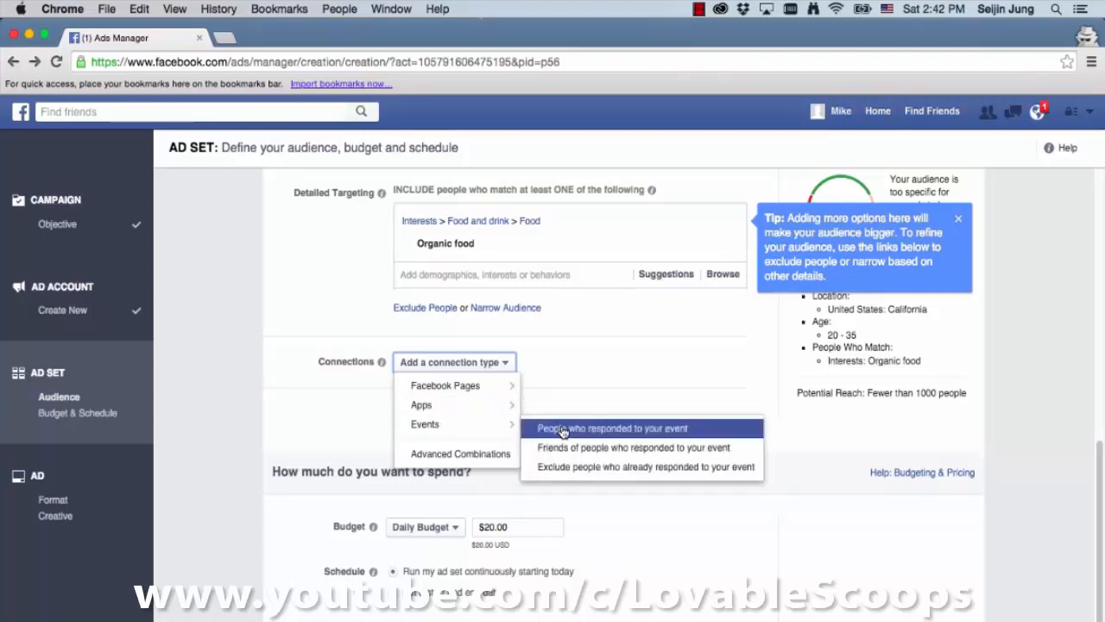
click(256, 401)
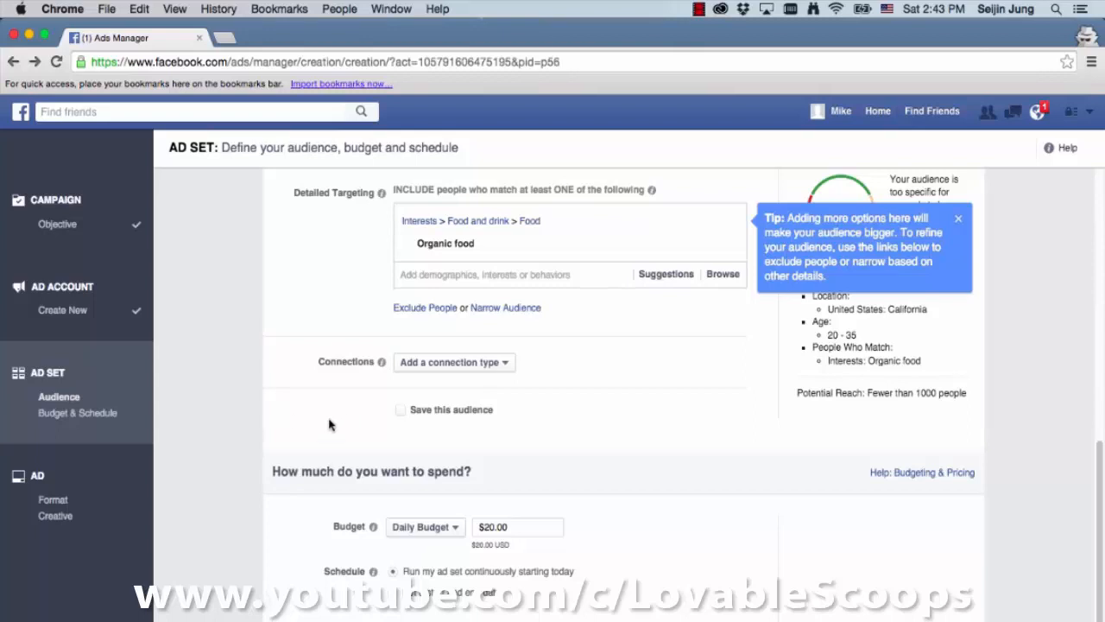
- Examine the ad set's budget type options and its daily budget amount
scroll(332, 425, down, 2)
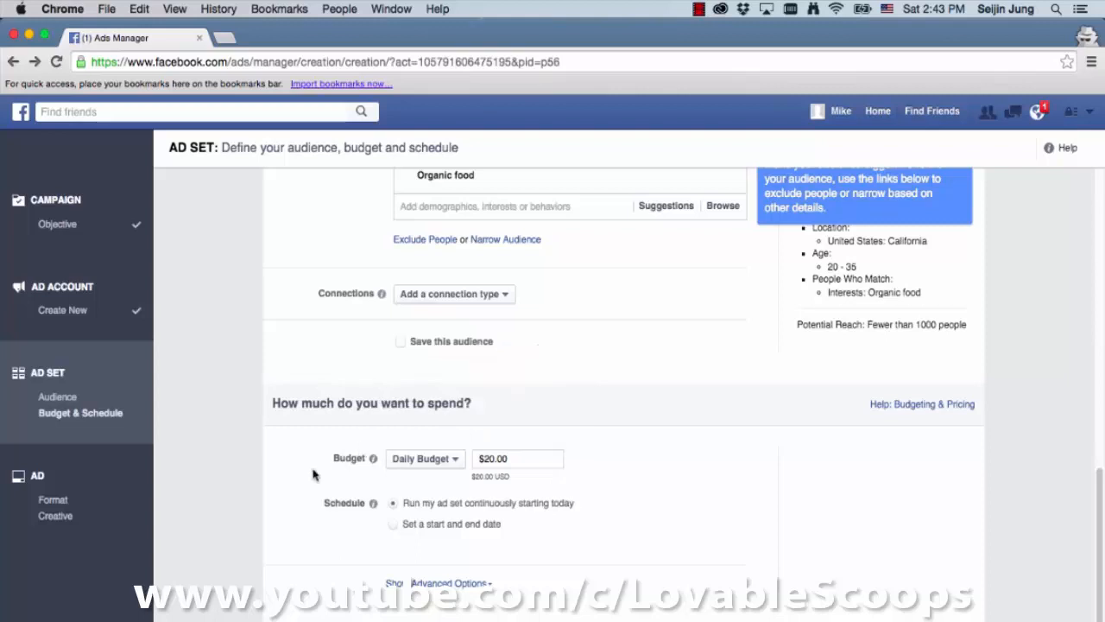
scroll(313, 473, down, 1)
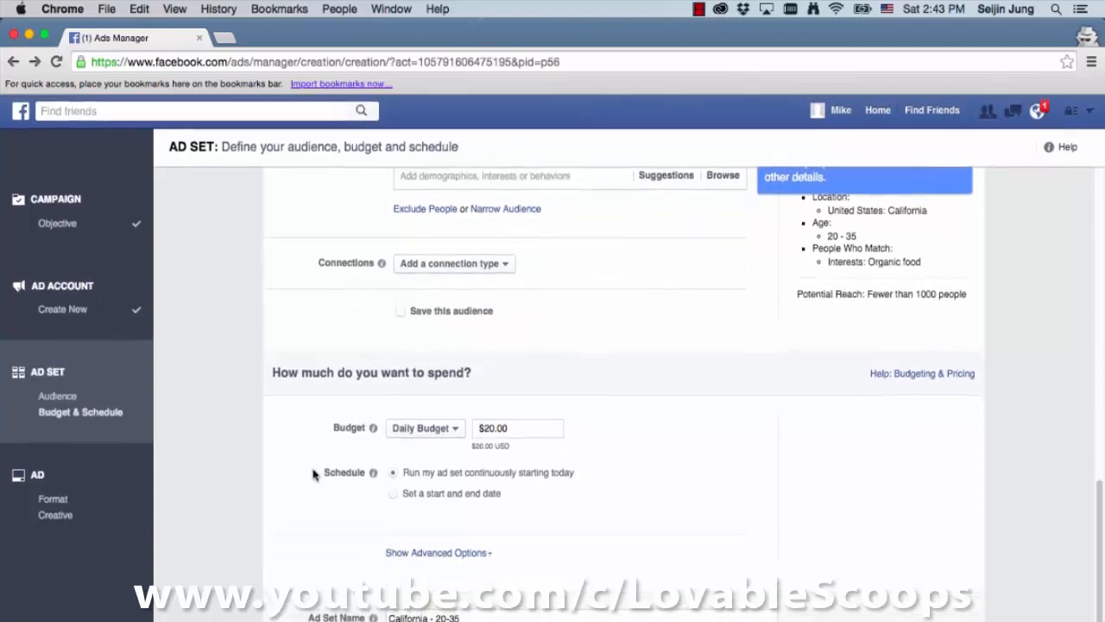
click(449, 436)
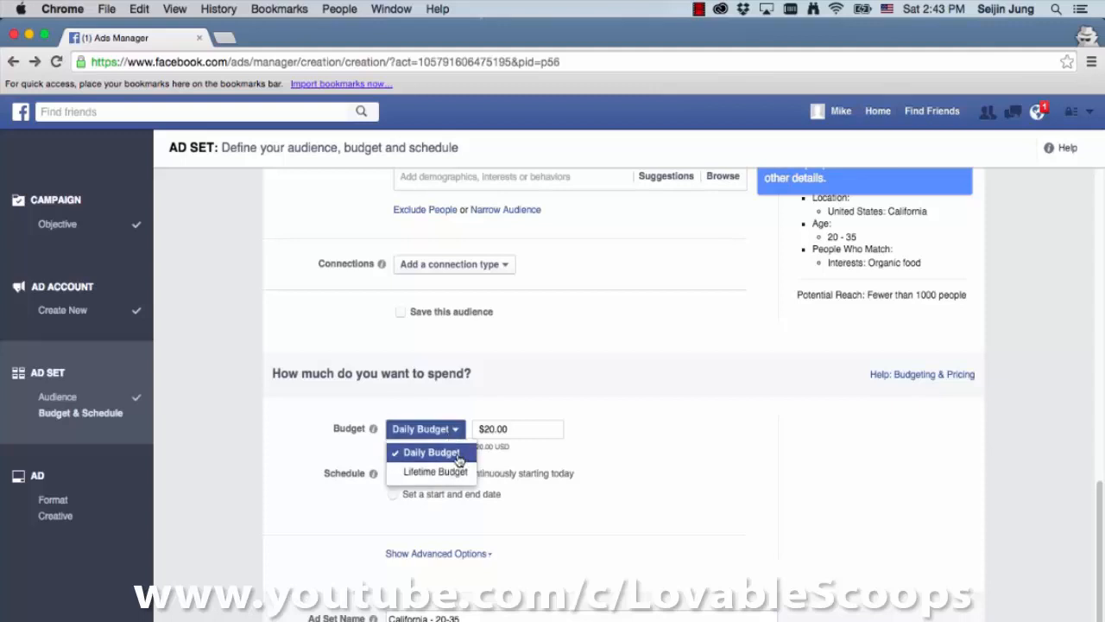
click(523, 389)
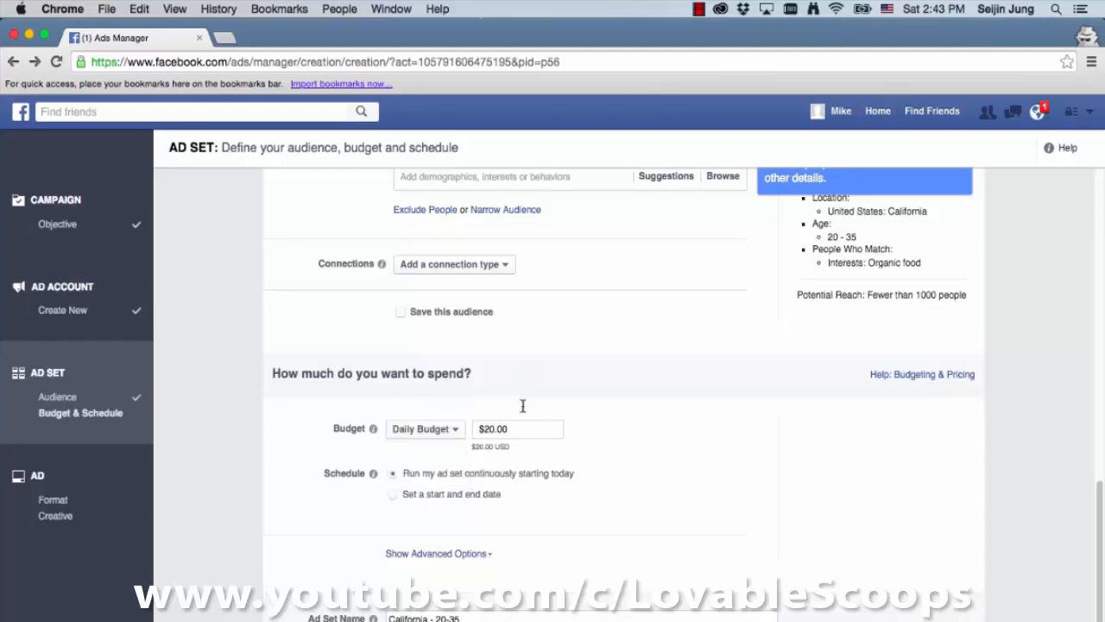
triple_click(497, 429)
key(Right)
key(Left)
key(Left)
key(Left)
key(Left)
key(Left)
key(super+a)
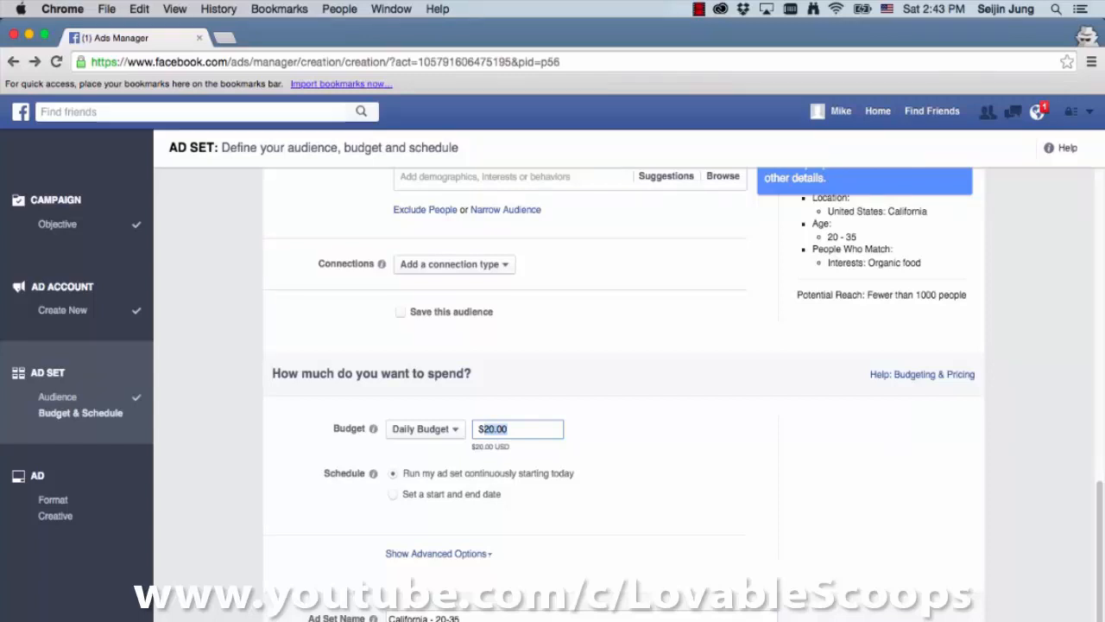
click(639, 461)
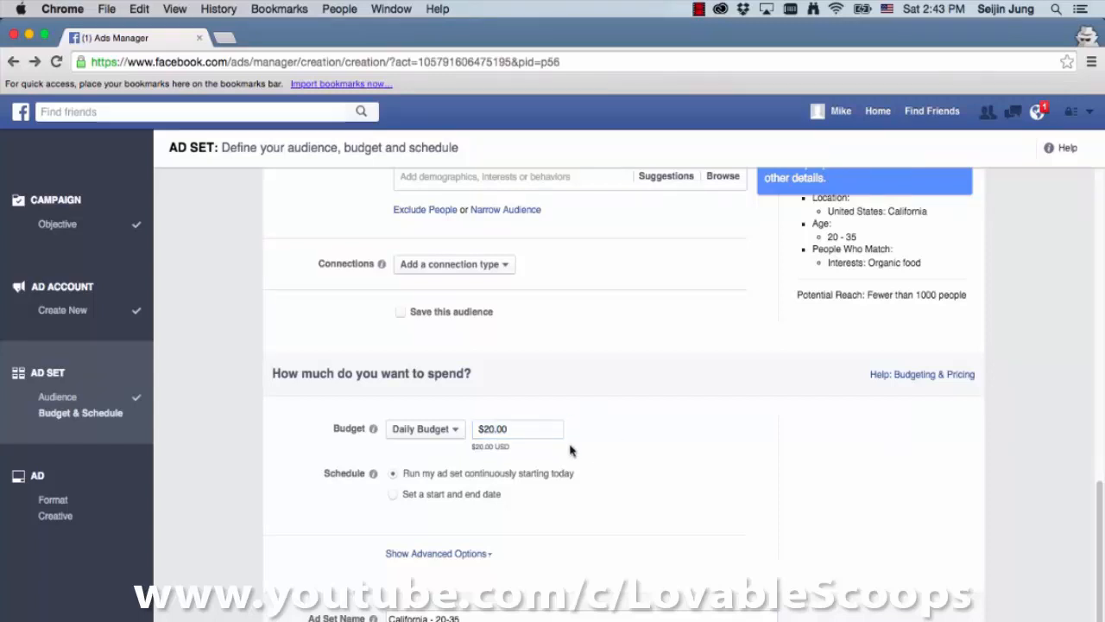
- Try the start and end date schedule, and return to running the ad set continuously starting today
click(394, 501)
scroll(343, 496, down, 2)
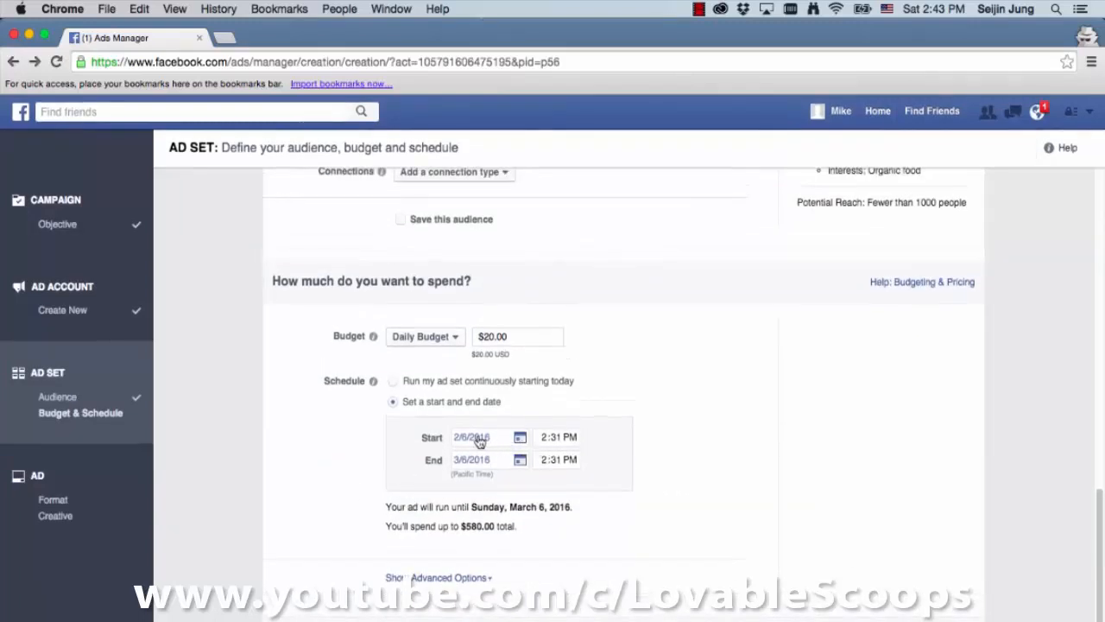
click(393, 382)
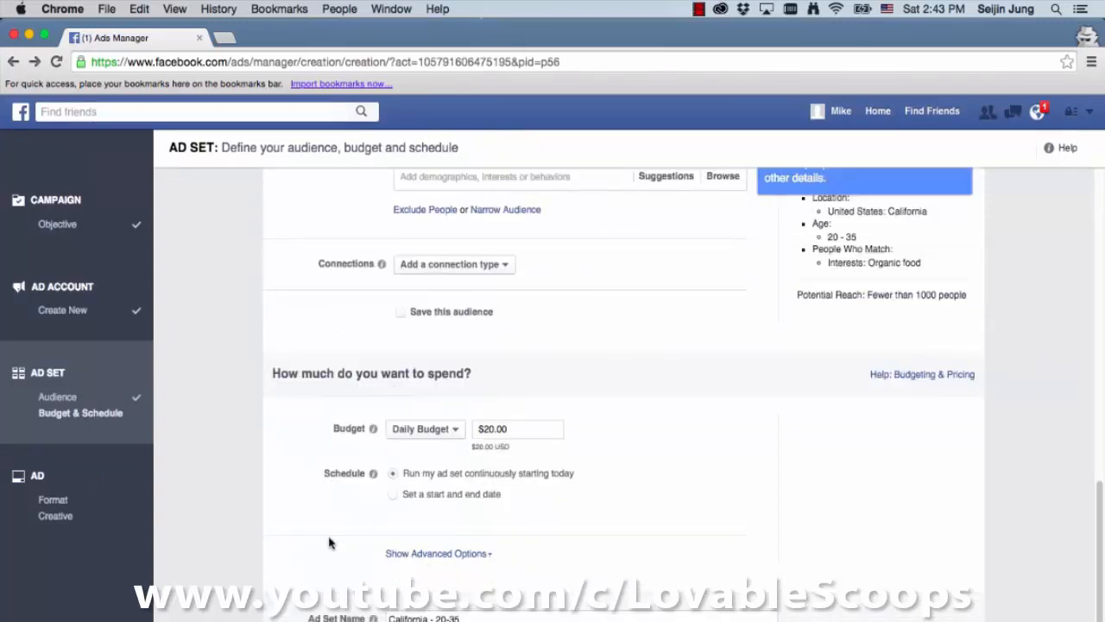
- Show the advanced budget options and examine the Optimization for Ad Delivery choices, keeping Conversions
click(469, 556)
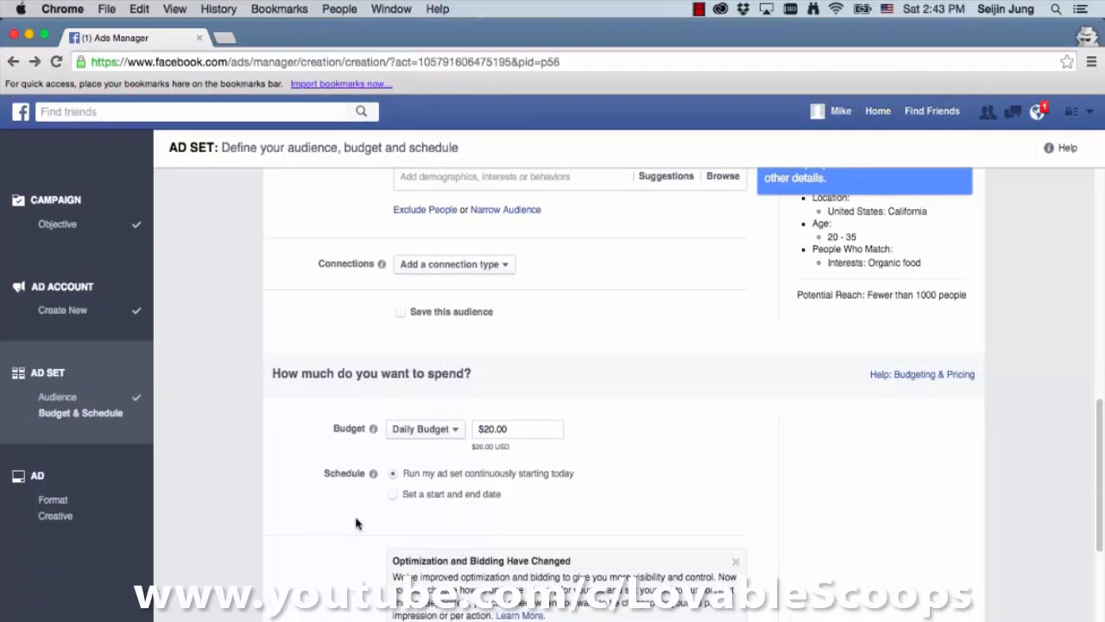
scroll(356, 523, down, 5)
scroll(334, 513, down, 3)
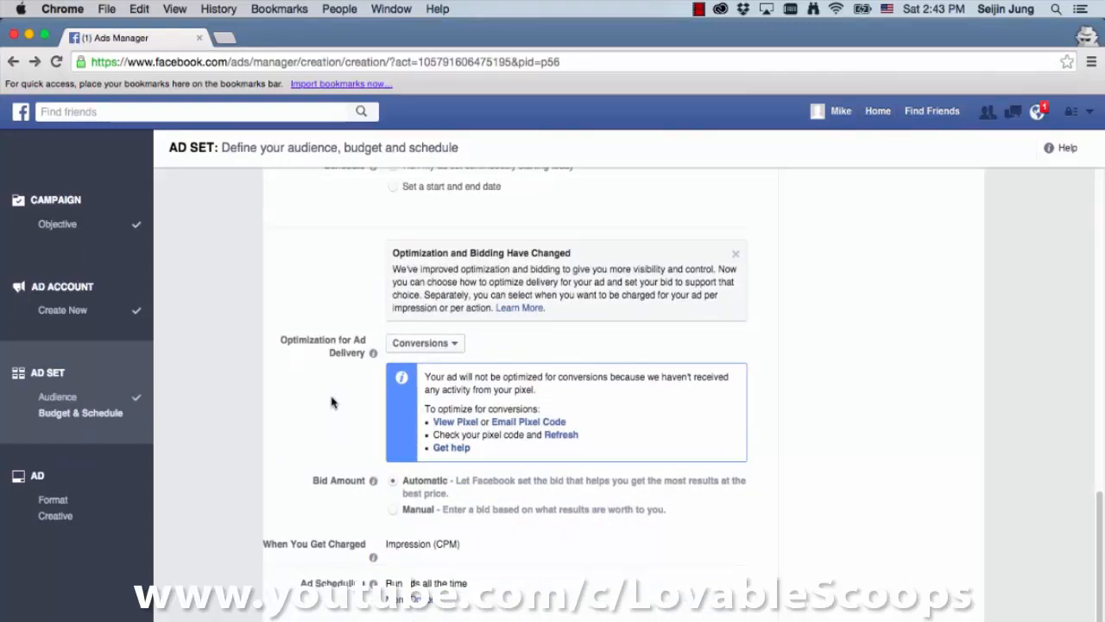
click(423, 345)
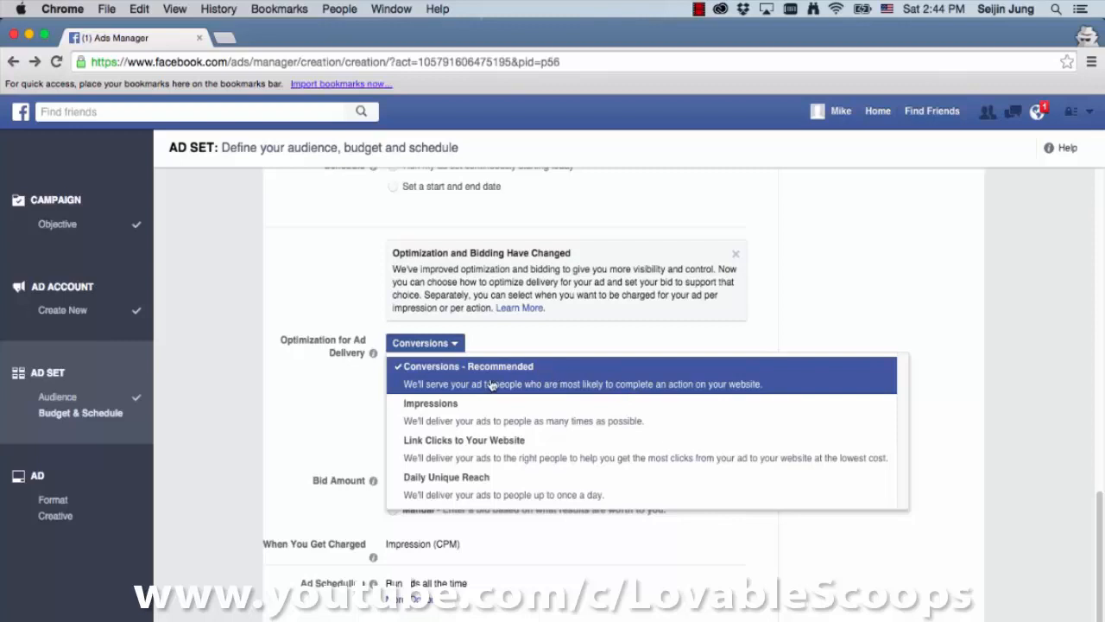
click(339, 412)
- Switch the bid amount to Manual and set it to $3.00 per result
scroll(339, 412, down, 3)
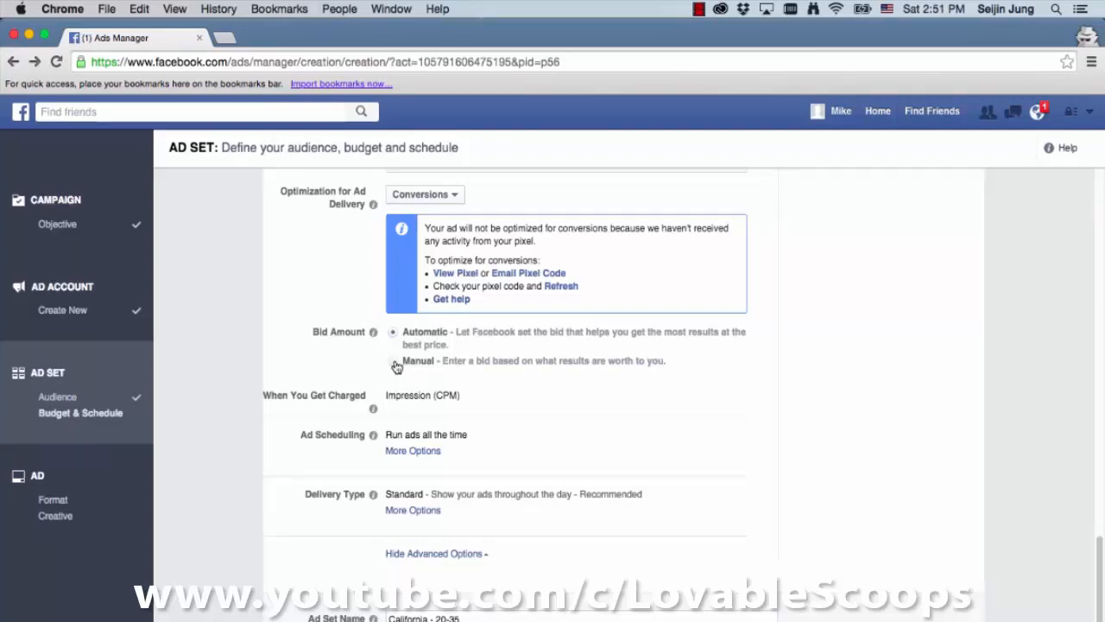
click(394, 361)
click(423, 388)
triple_click(422, 388)
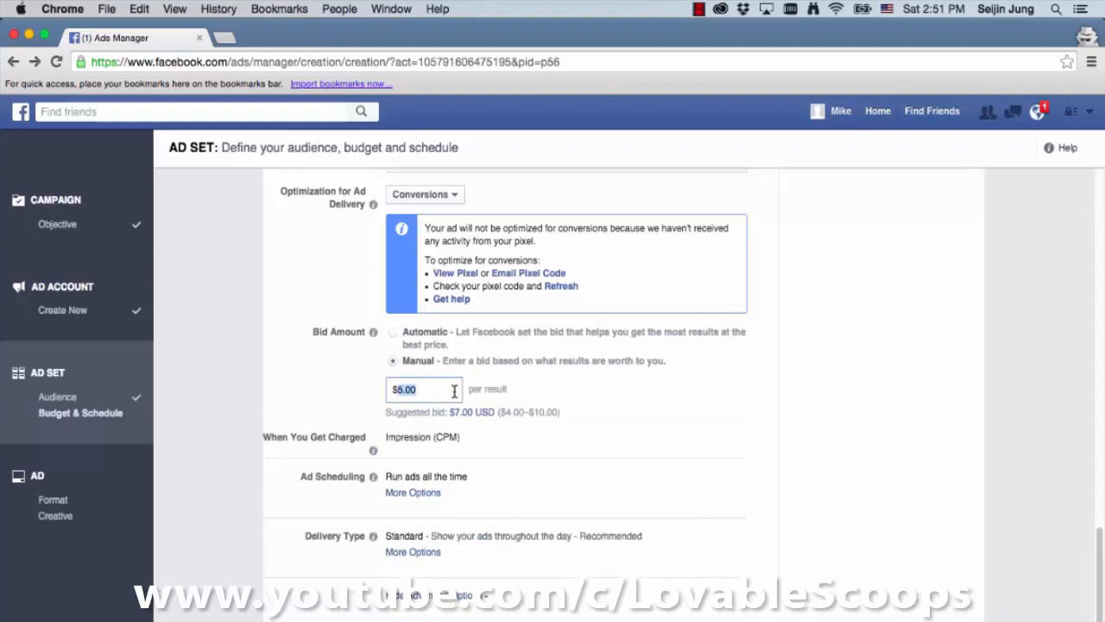
text($3)
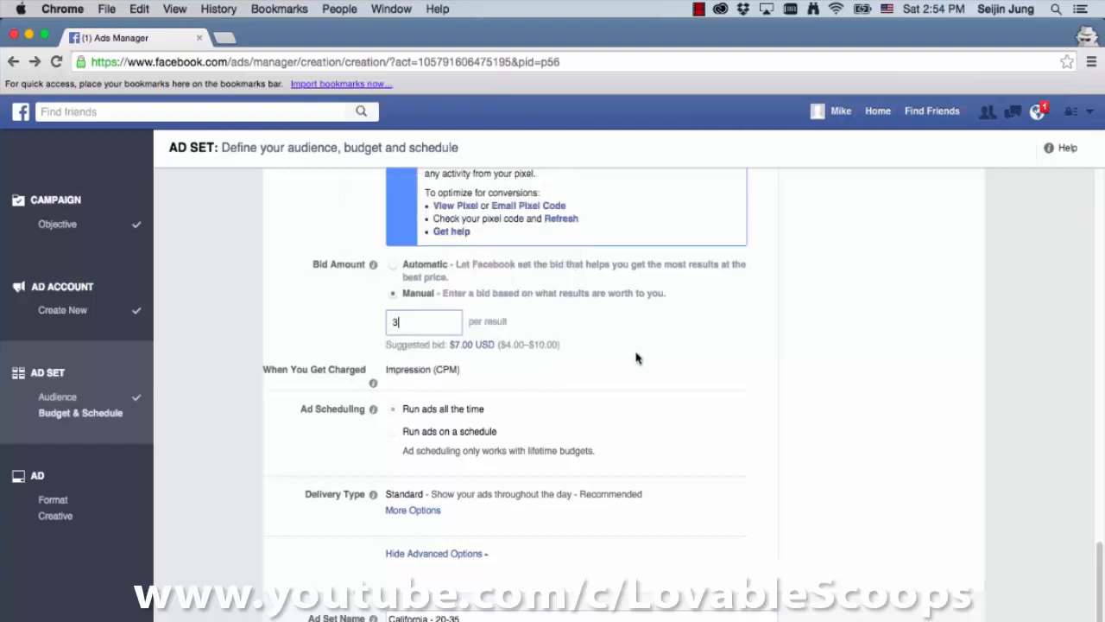
click(736, 370)
- Keep the ad set name California - 20-35 and continue to the ad creation stage
triple_click(454, 618)
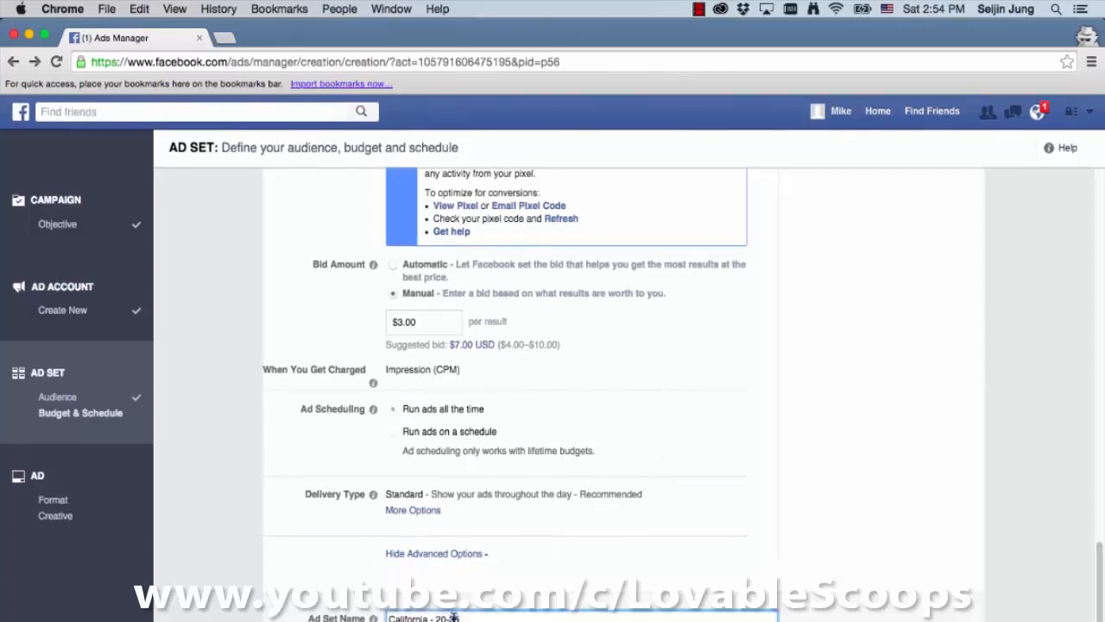
key(Left)
click(732, 620)
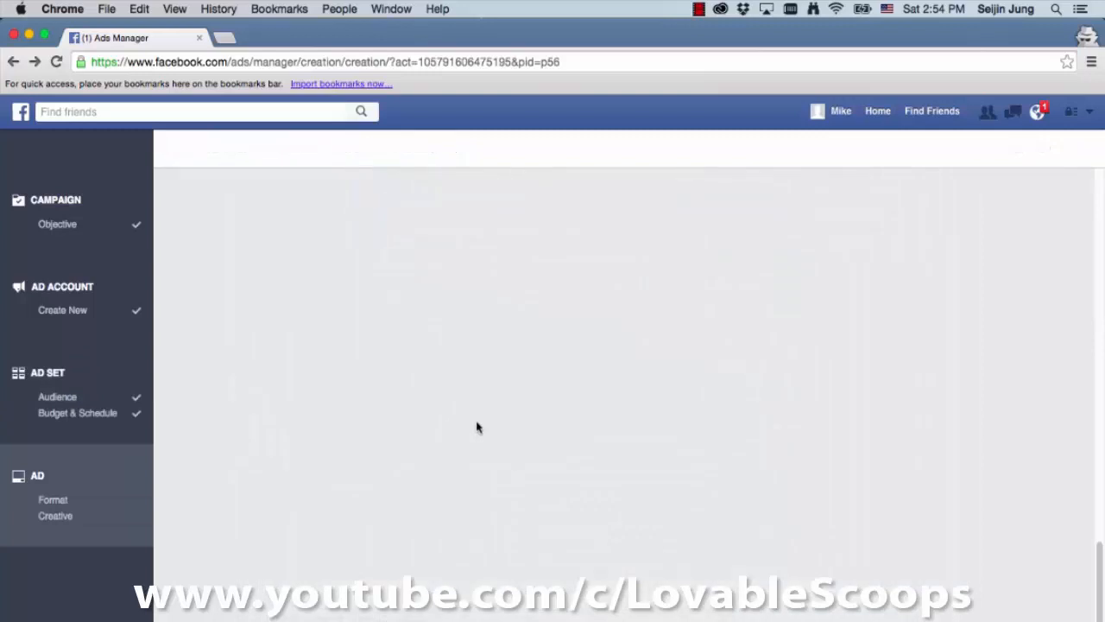
- Dismiss the multiple-images tip and start creating a Facebook Page of the type Local Business or Place
scroll(241, 365, down, 2)
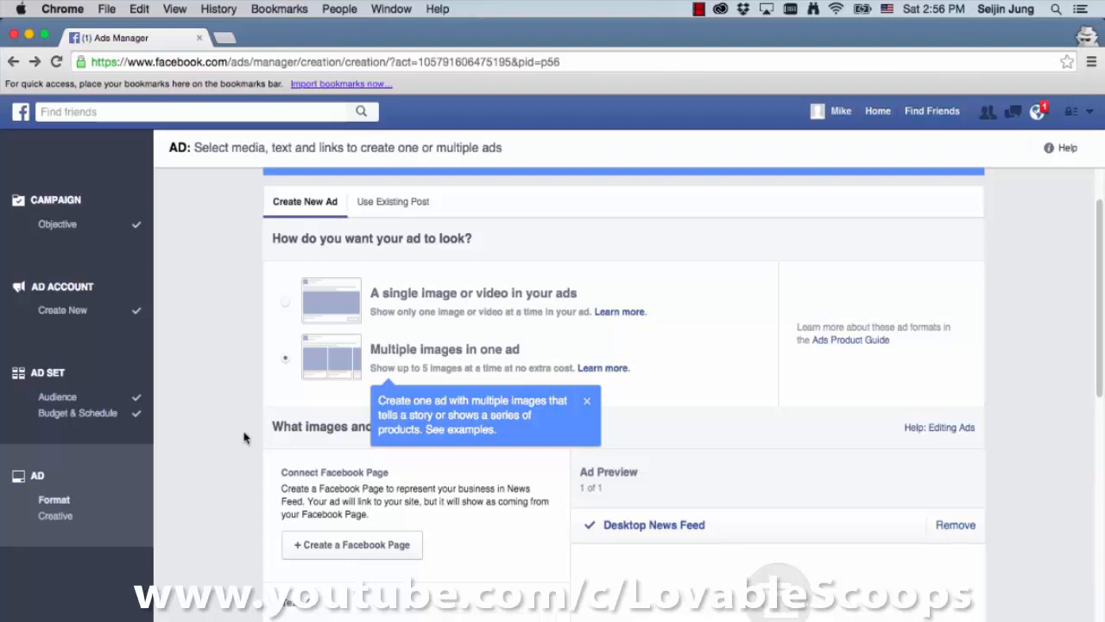
click(587, 404)
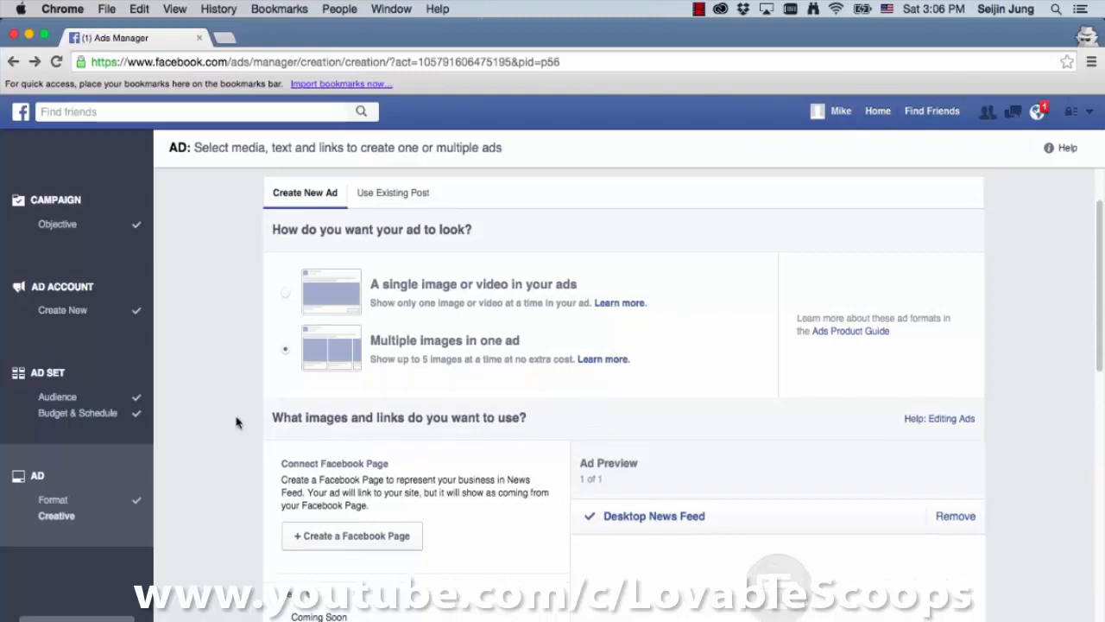
scroll(237, 422, down, 5)
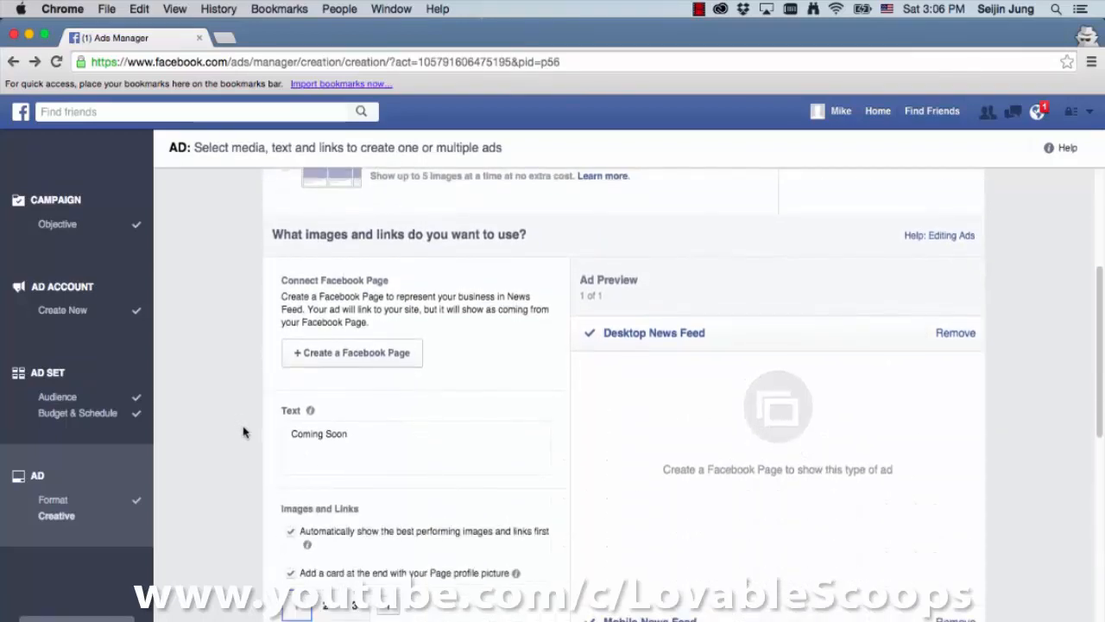
click(303, 363)
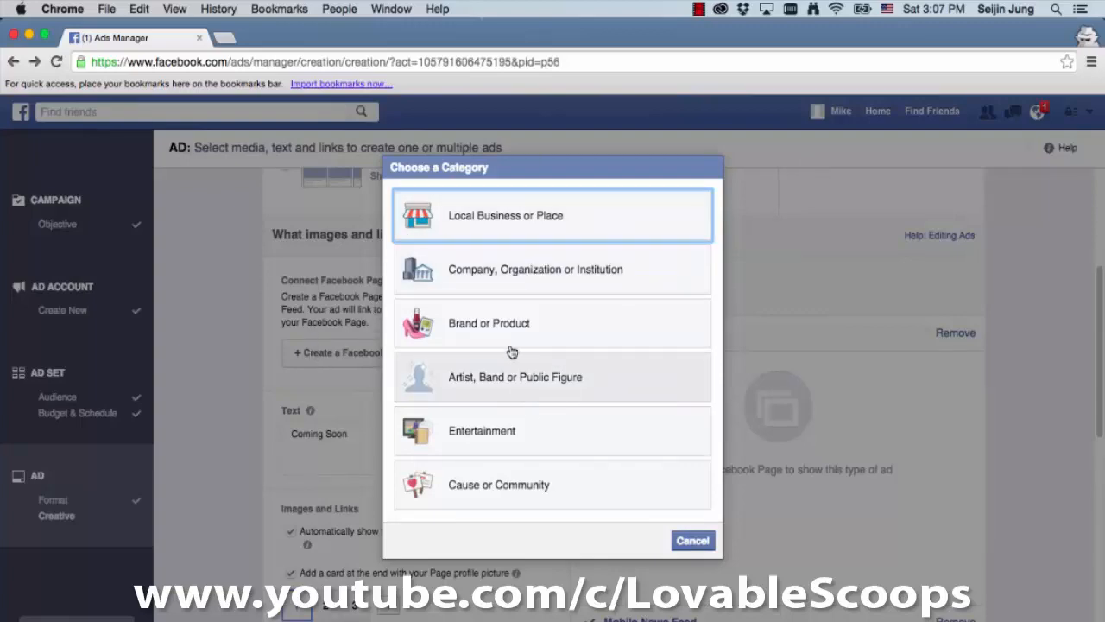
click(550, 236)
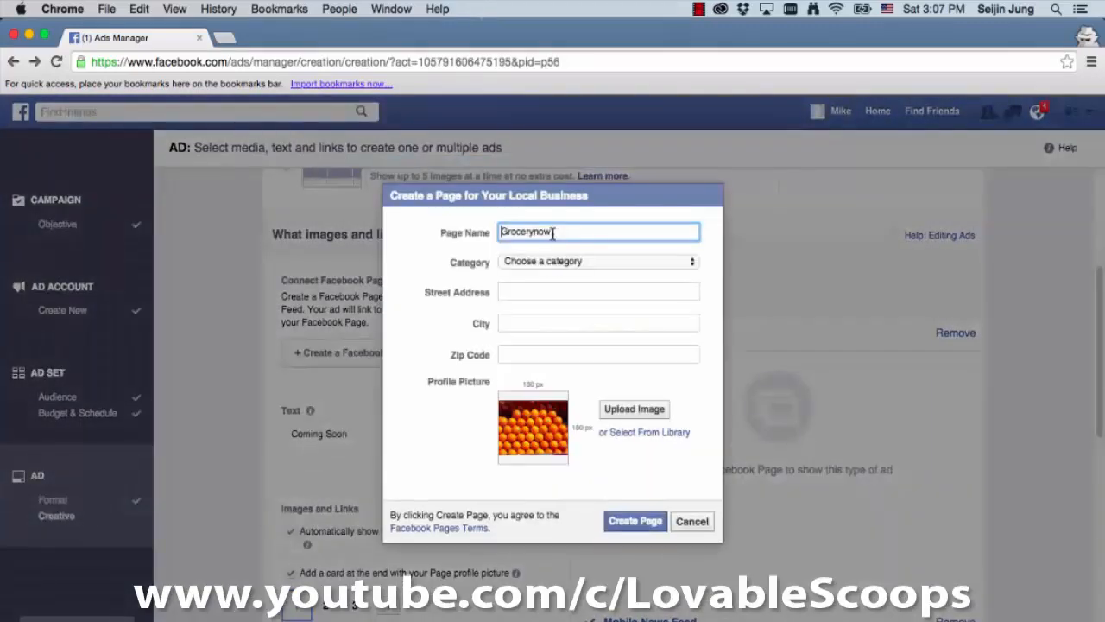
- Name the page Grocery Now and set its category to Food/Grocery
click(528, 231)
key(BackSpace)
key(Delete)
text(N)
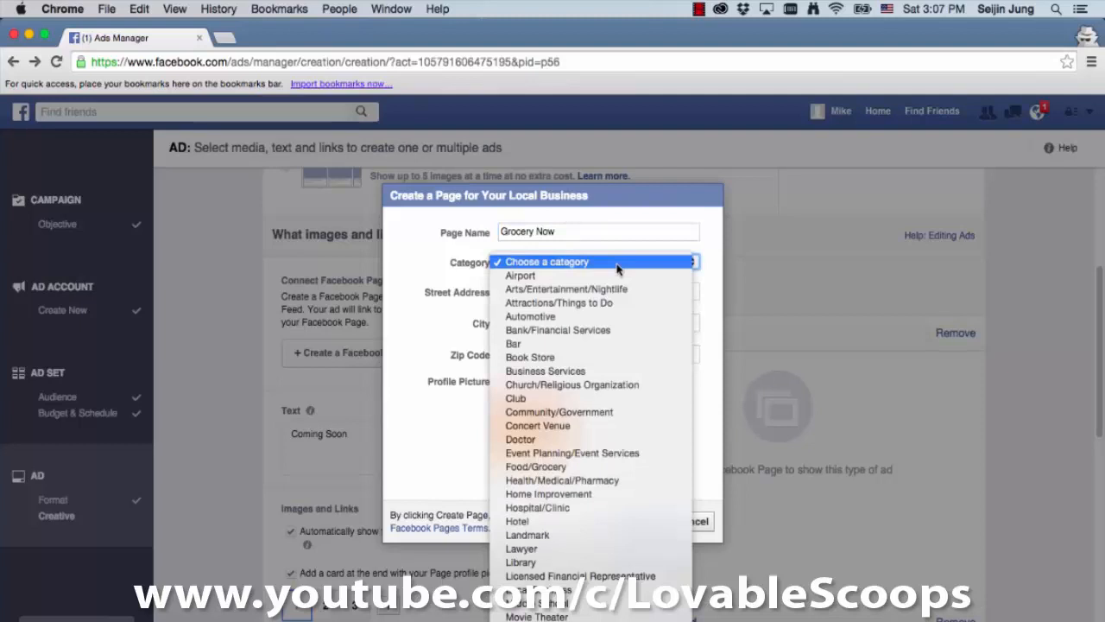
click(447, 328)
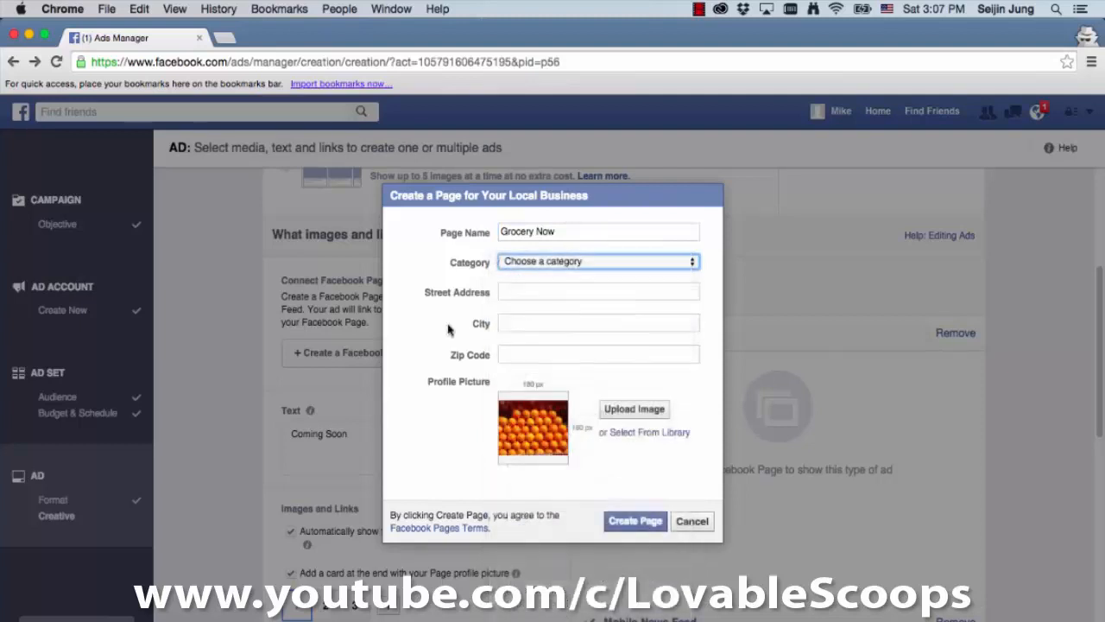
- Enter the business's street address and choose San Francisco, California as the page's city
click(519, 296)
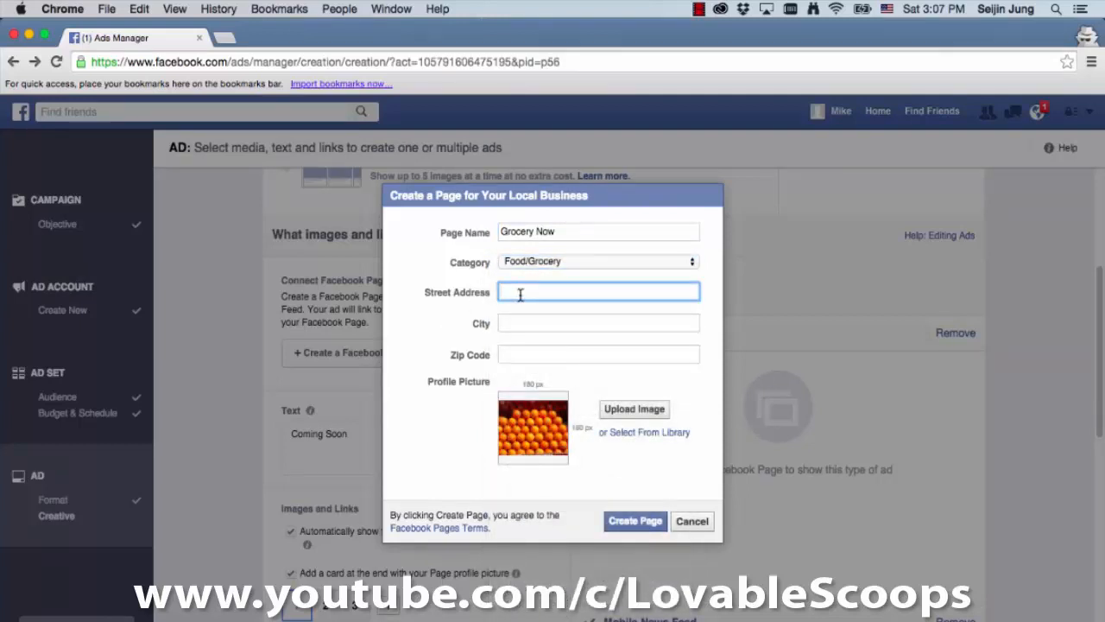
text(10 W)
click(508, 323)
text(Sa)
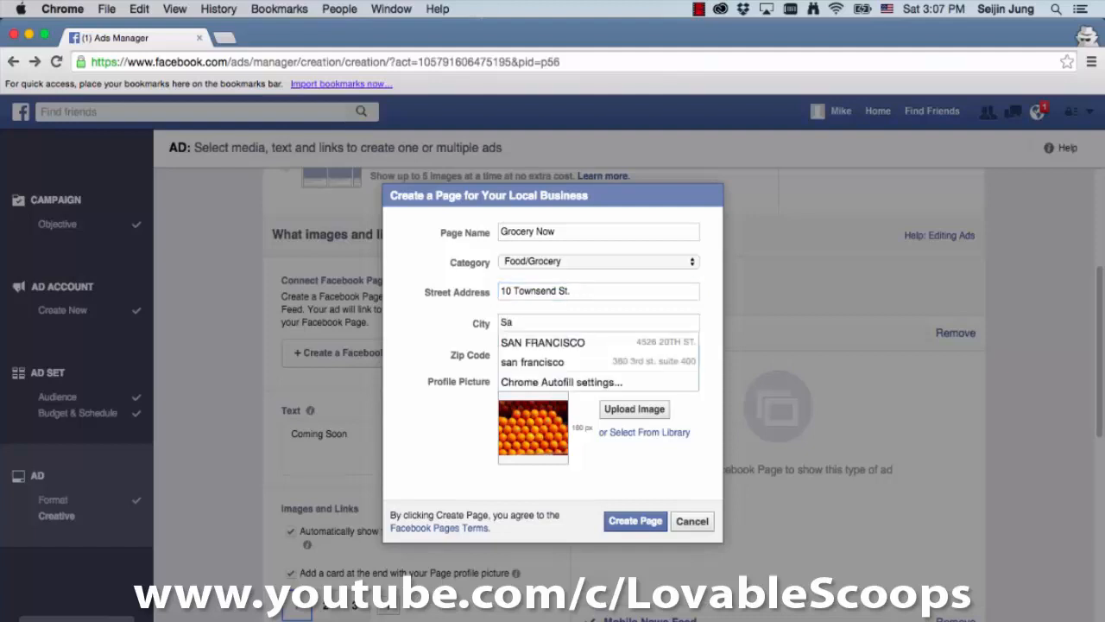
text(n Francisco)
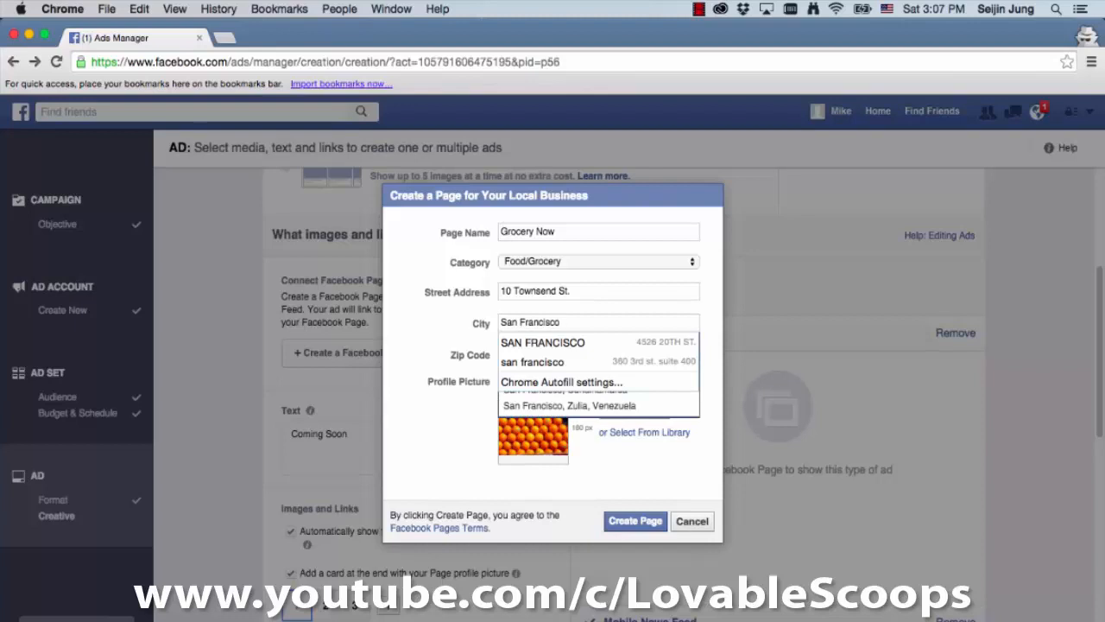
key(Return)
triple_click(580, 377)
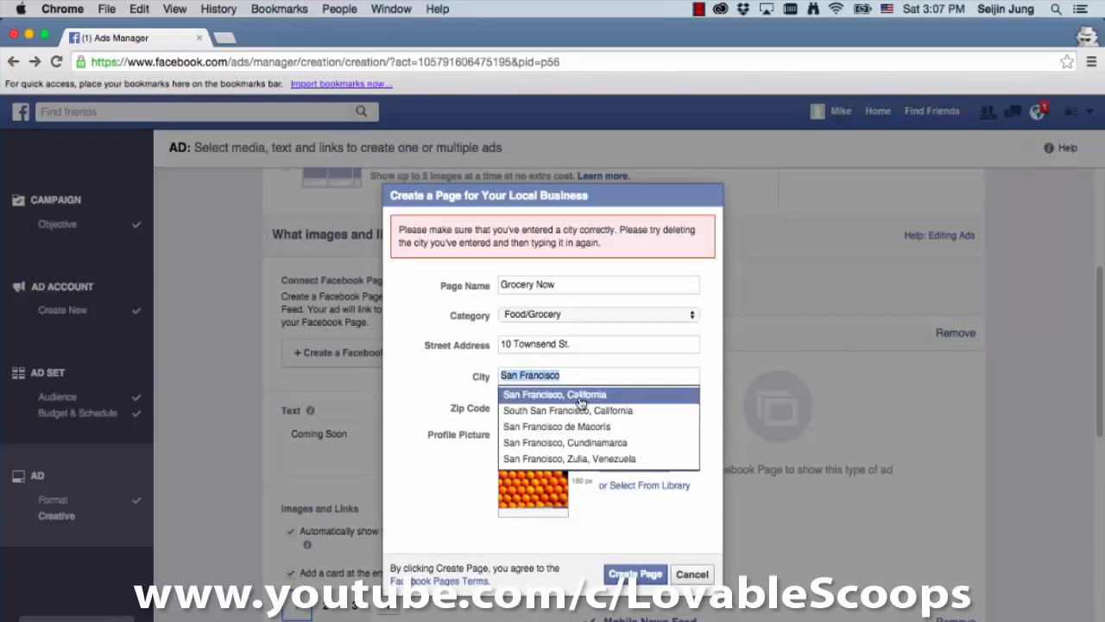
click(581, 397)
- Enter the business's zip code and create the page, keeping the oranges image as its profile picture
click(517, 411)
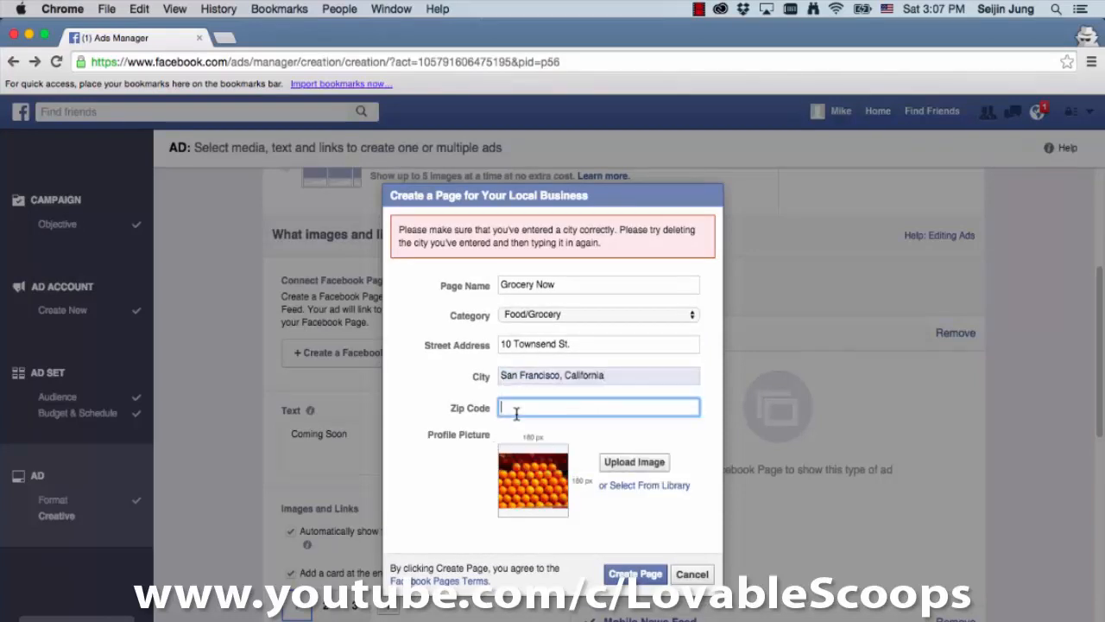
text(94107)
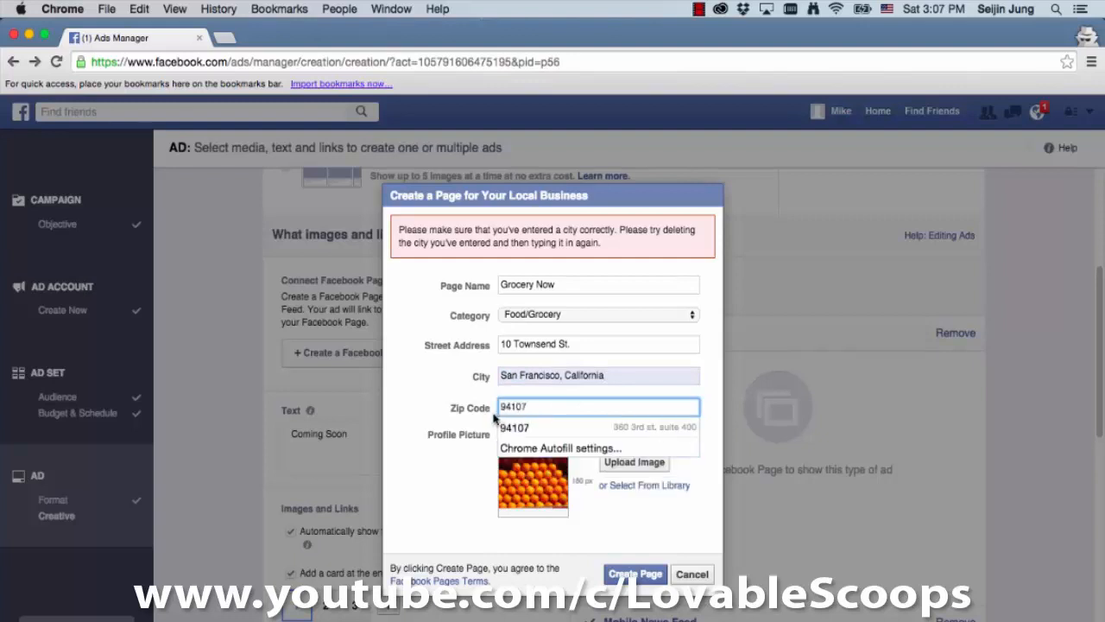
click(464, 423)
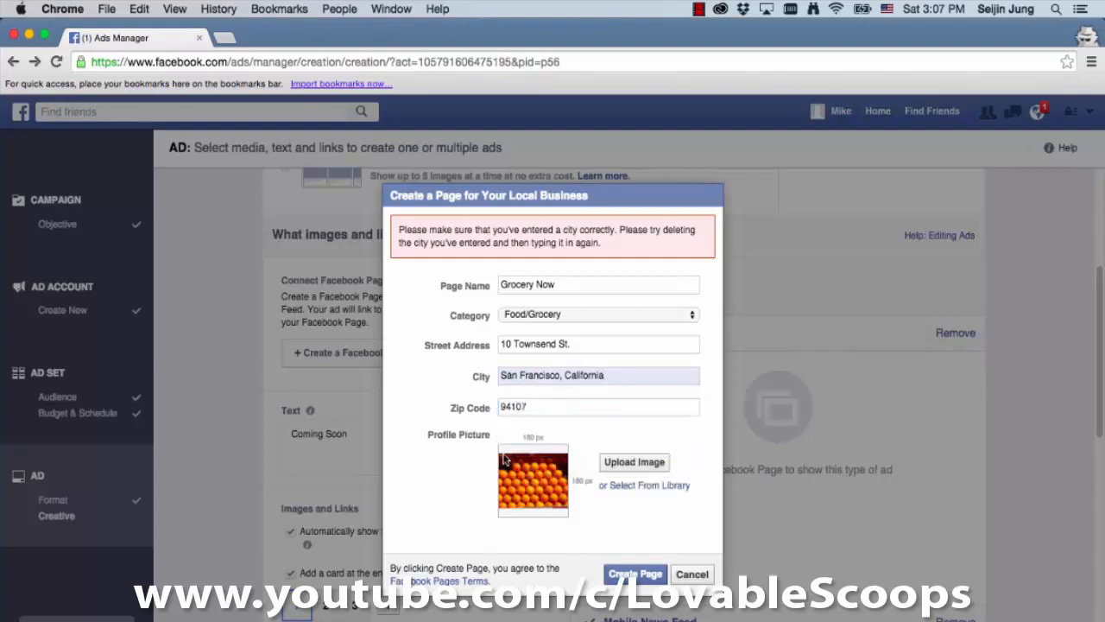
click(641, 576)
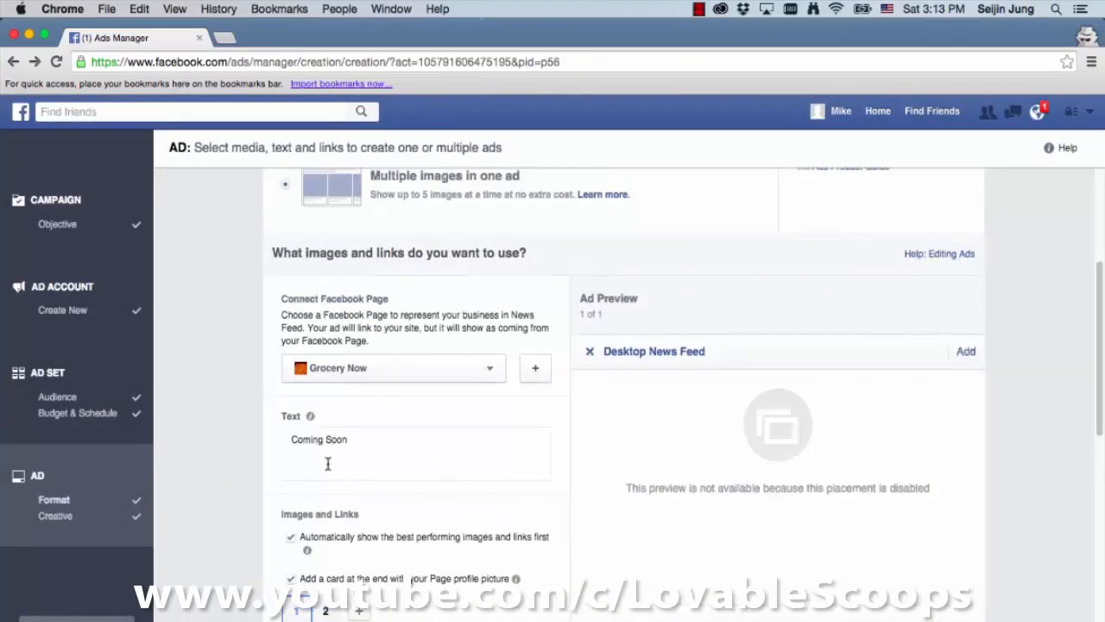
- Select the ad's "Coming Soon" text and review the ad format, page and image settings
triple_click(332, 442)
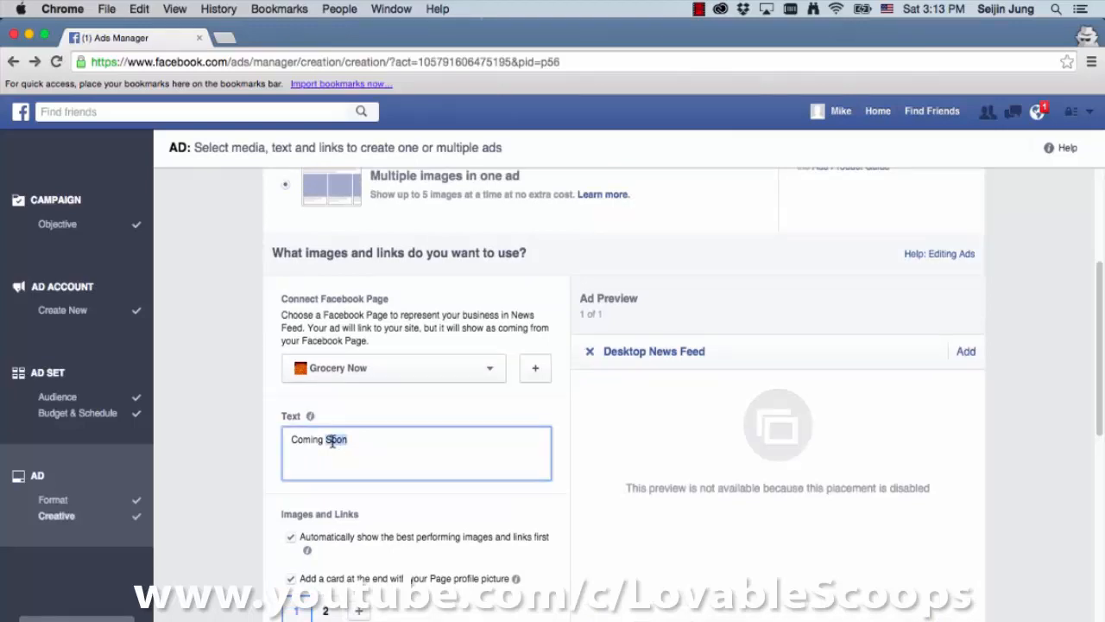
scroll(367, 506, down, 5)
scroll(367, 506, up, 2)
scroll(403, 507, up, 4)
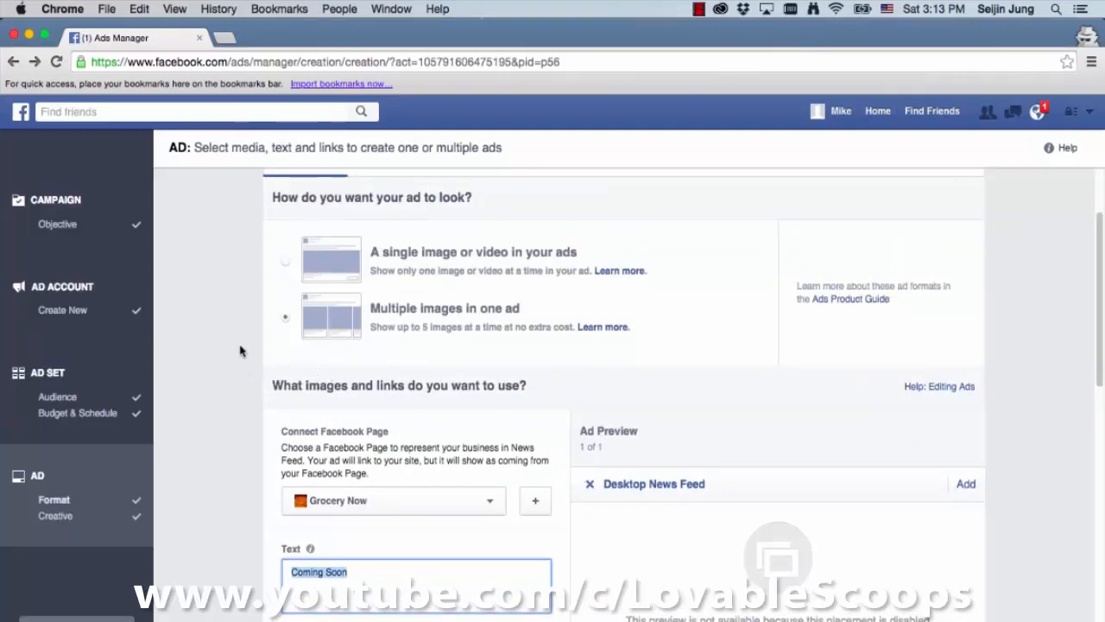
- Switch the ad format to a single image or video in the ads
scroll(344, 361, down, 1)
scroll(344, 358, down, 1)
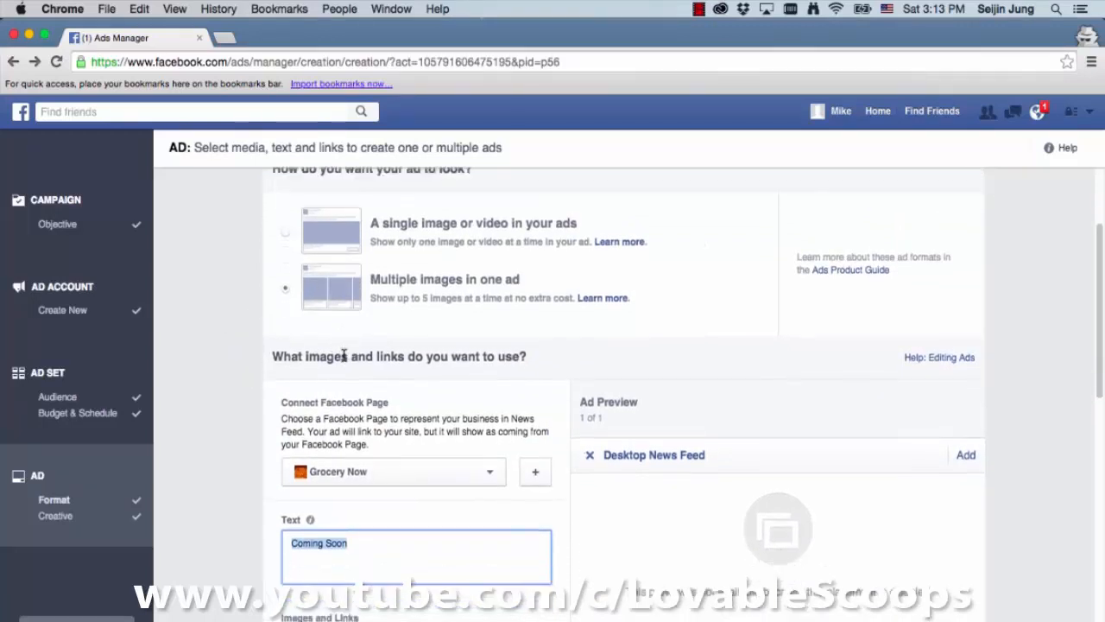
click(288, 232)
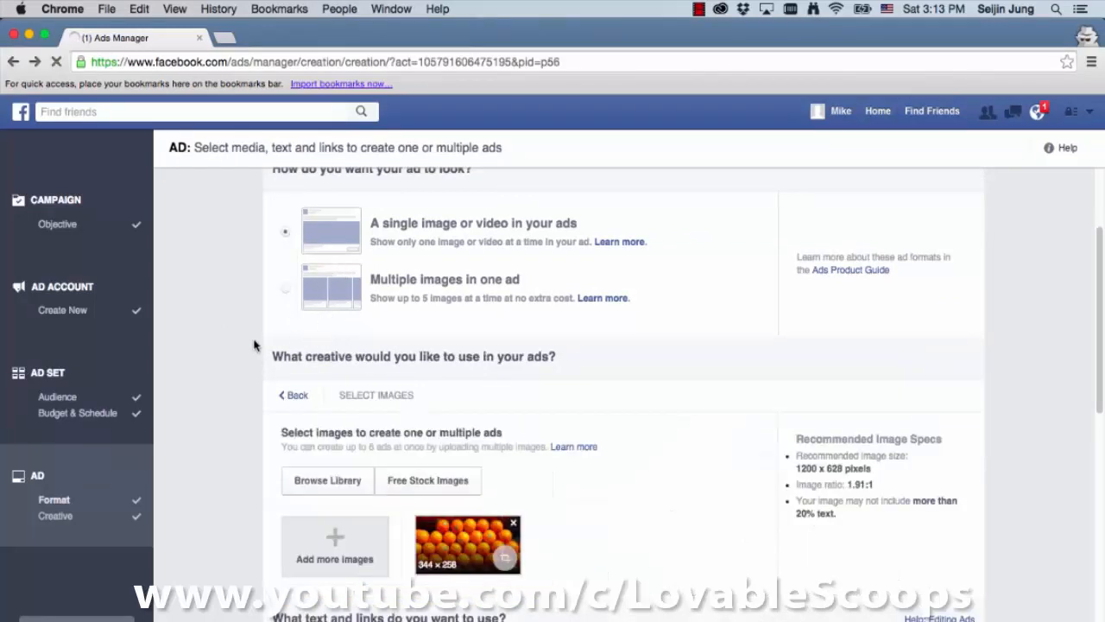
- Upload ad_image.jpg from the Desktop folder as an additional ad image
scroll(254, 345, down, 3)
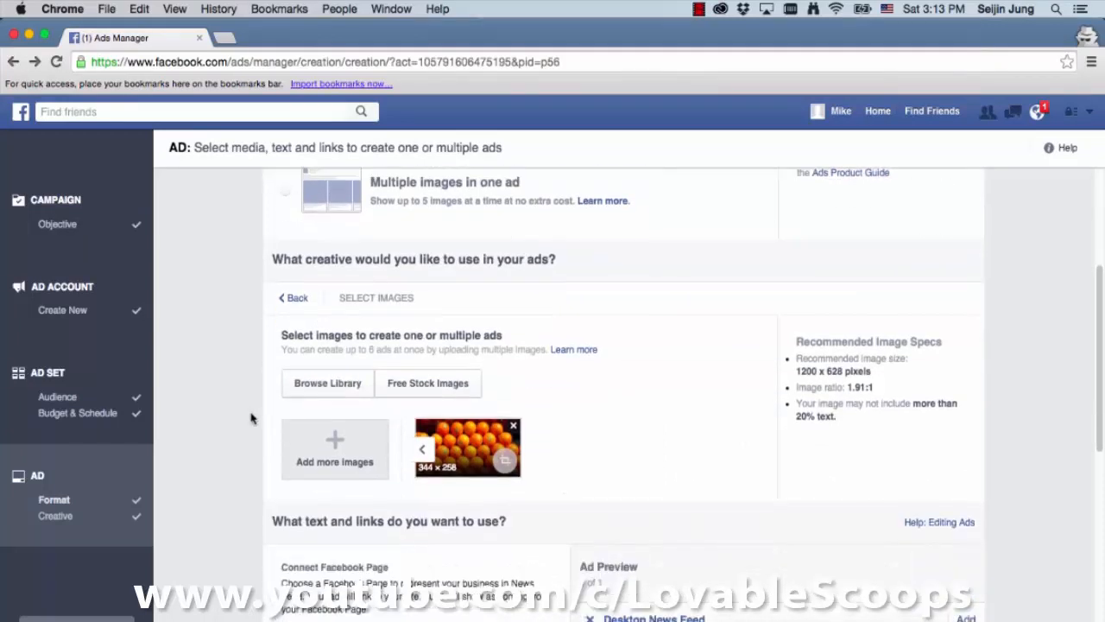
scroll(251, 418, down, 1)
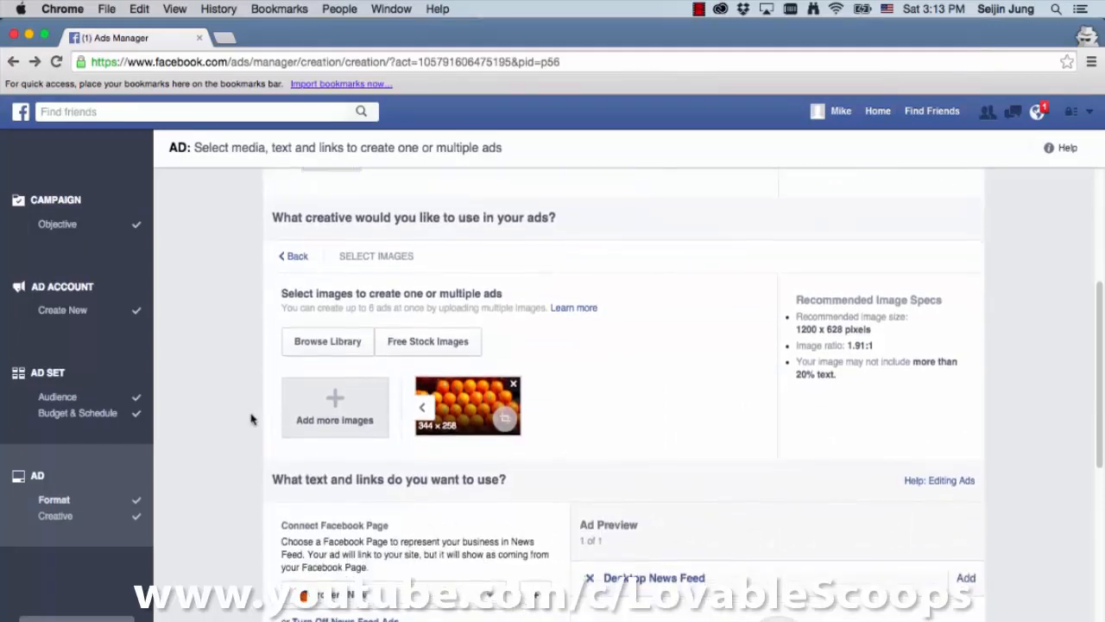
click(358, 426)
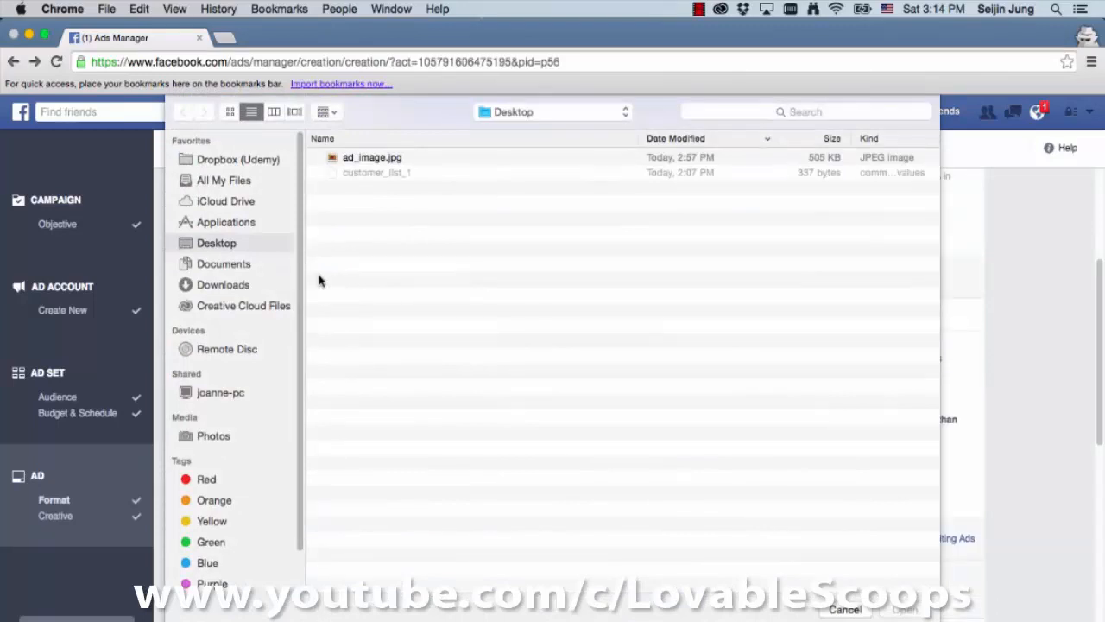
double_click(398, 160)
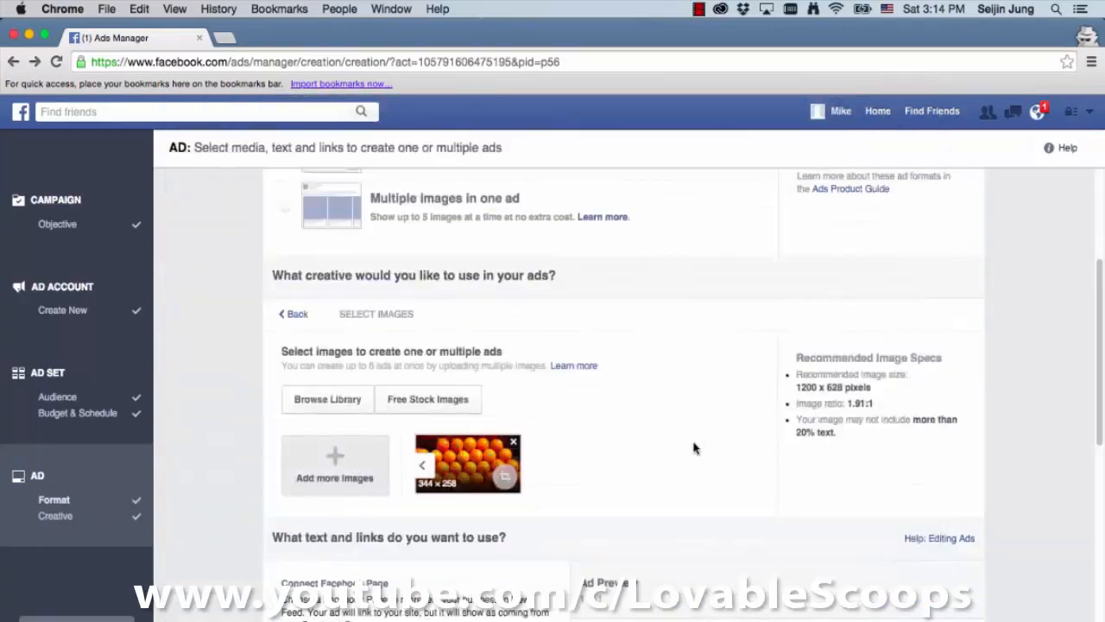
scroll(316, 445, down, 1)
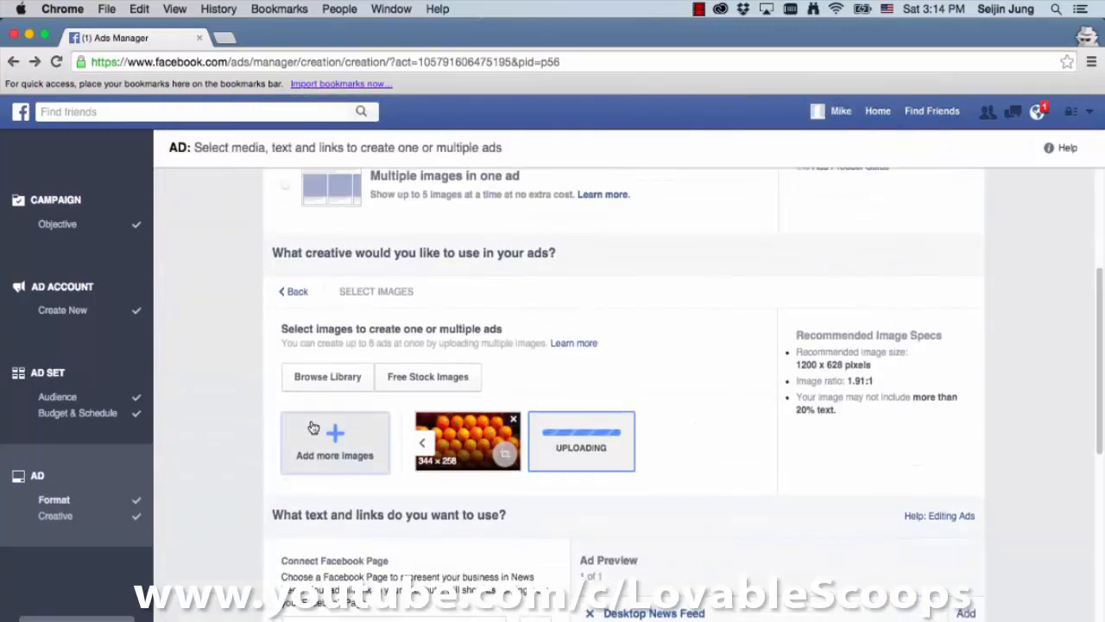
- Replace the ad's headline with "Get the freshest groceries delivered"
scroll(313, 427, down, 4)
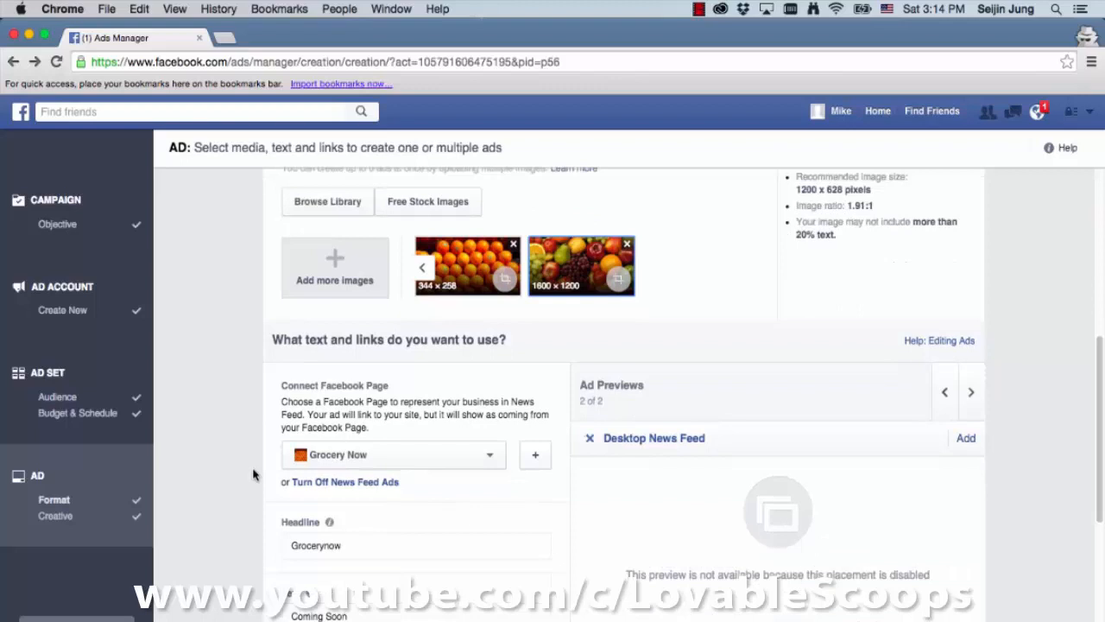
scroll(250, 479, down, 5)
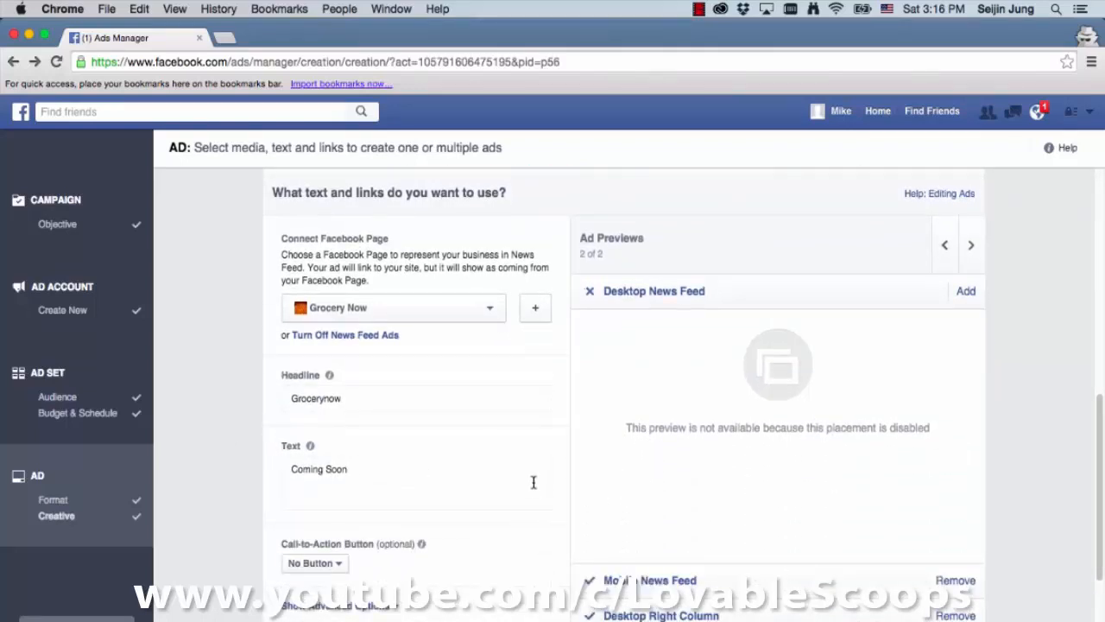
click(353, 400)
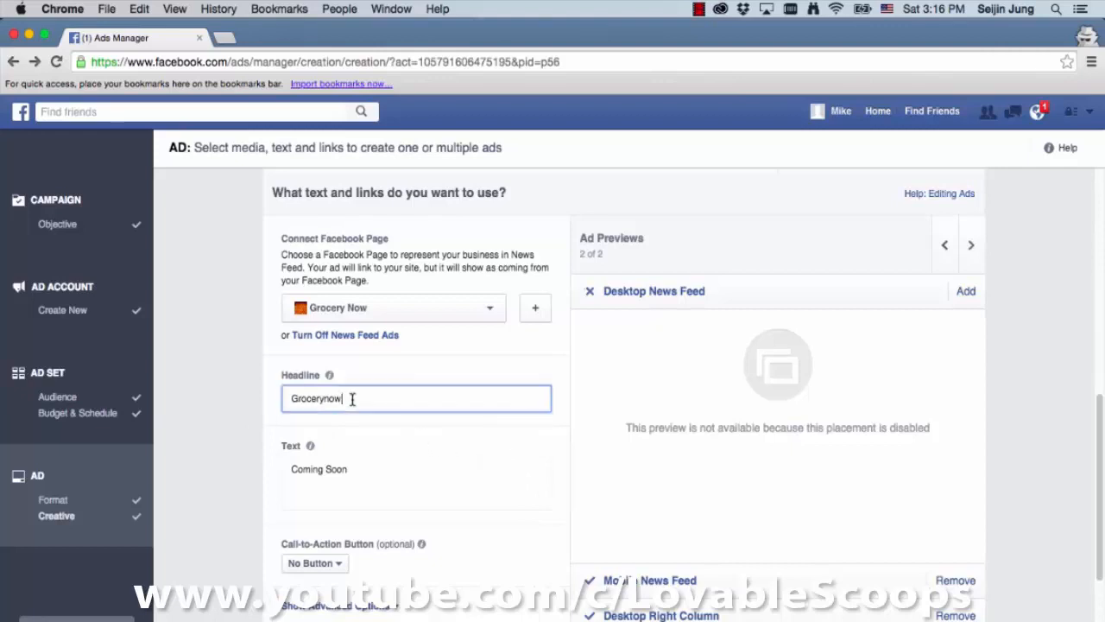
double_click(356, 400)
text(Get the freshest g)
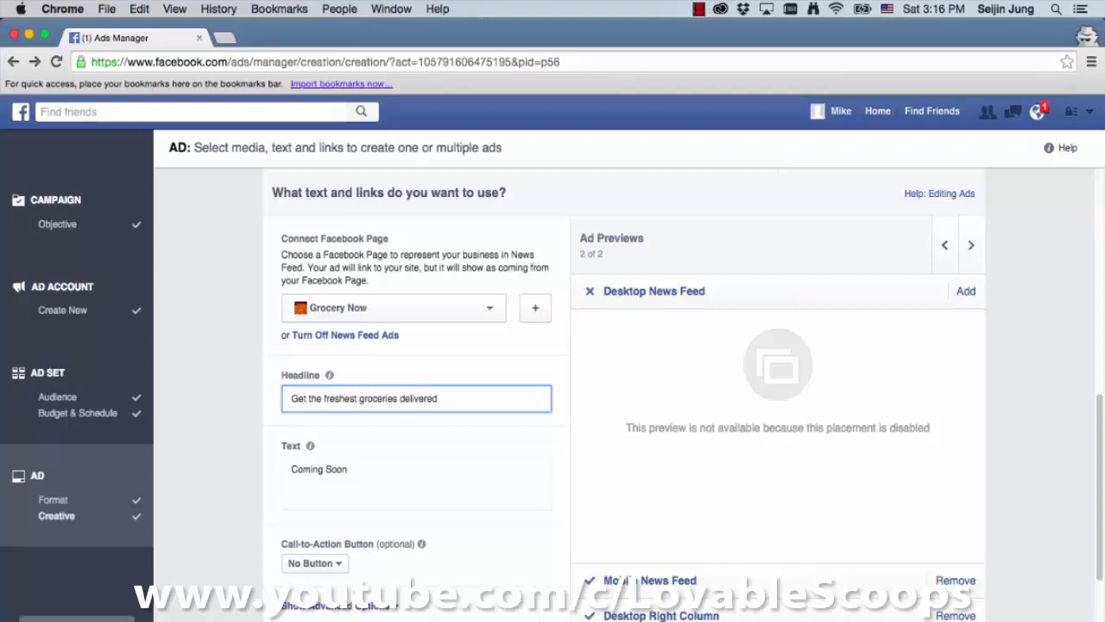
key(Tab)
- Replace the ad's body text with "Coming soon!"
triple_click(350, 472)
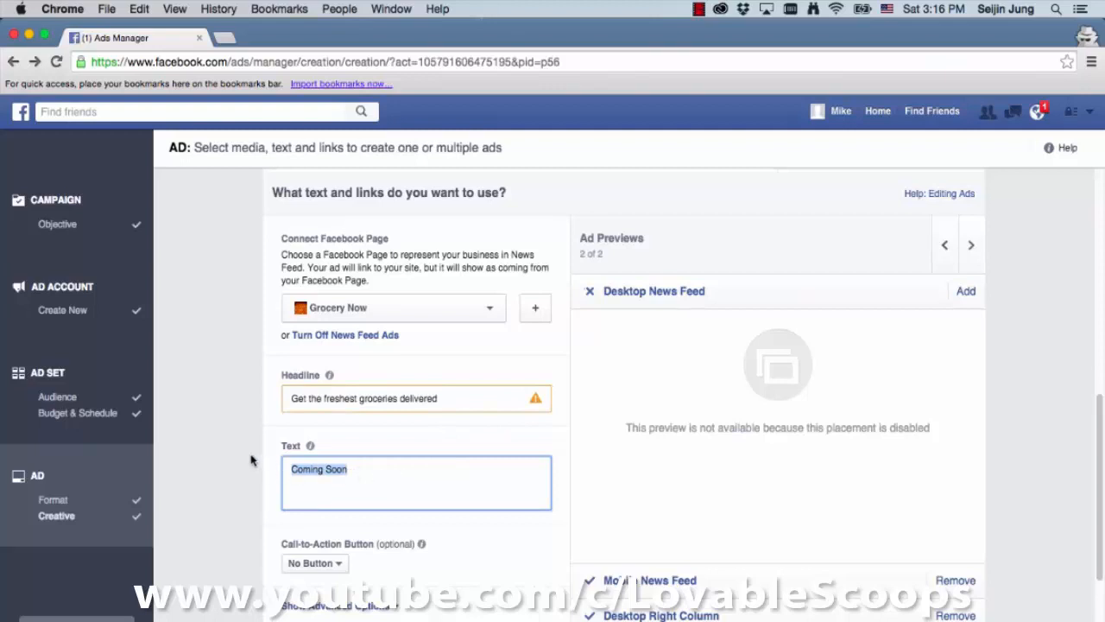
scroll(251, 460, down, 2)
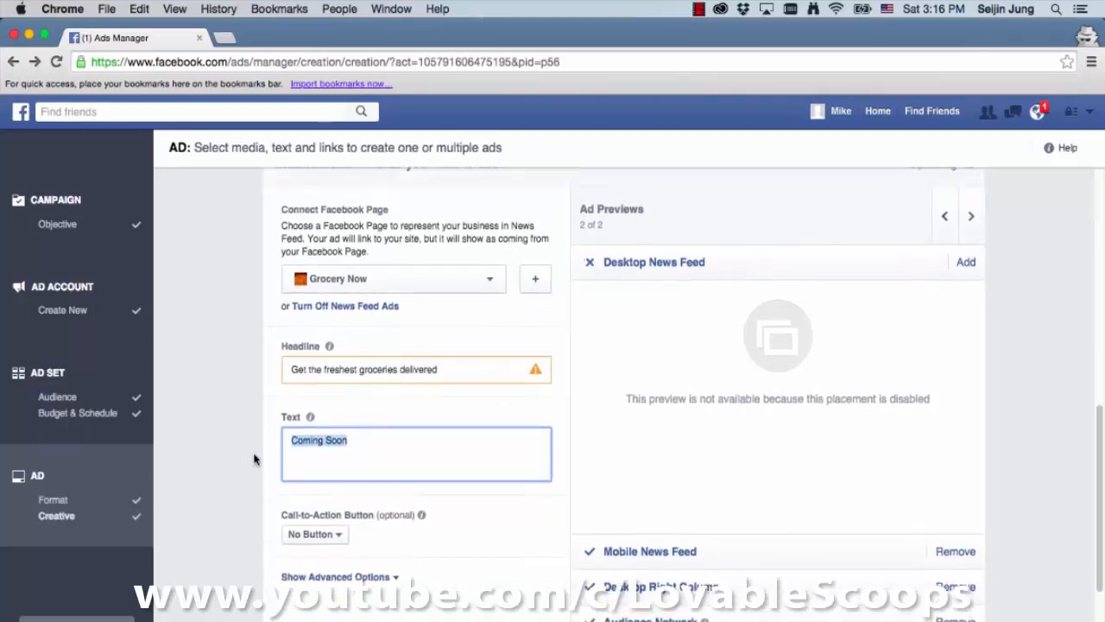
scroll(256, 457, up, 3)
scroll(259, 457, down, 2)
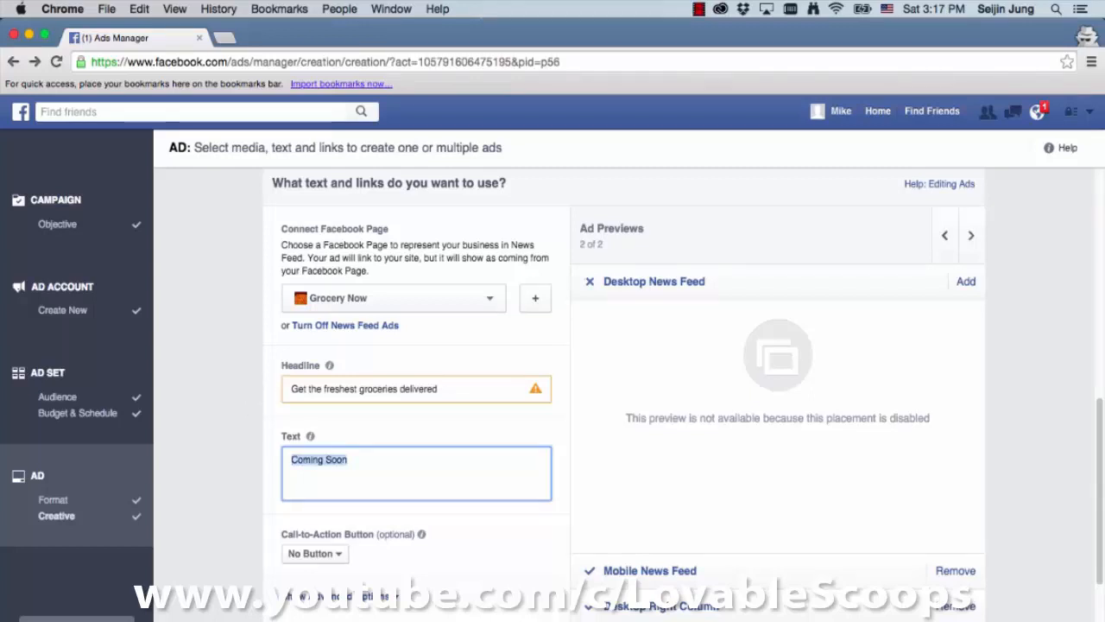
key(BackSpace)
text(g)
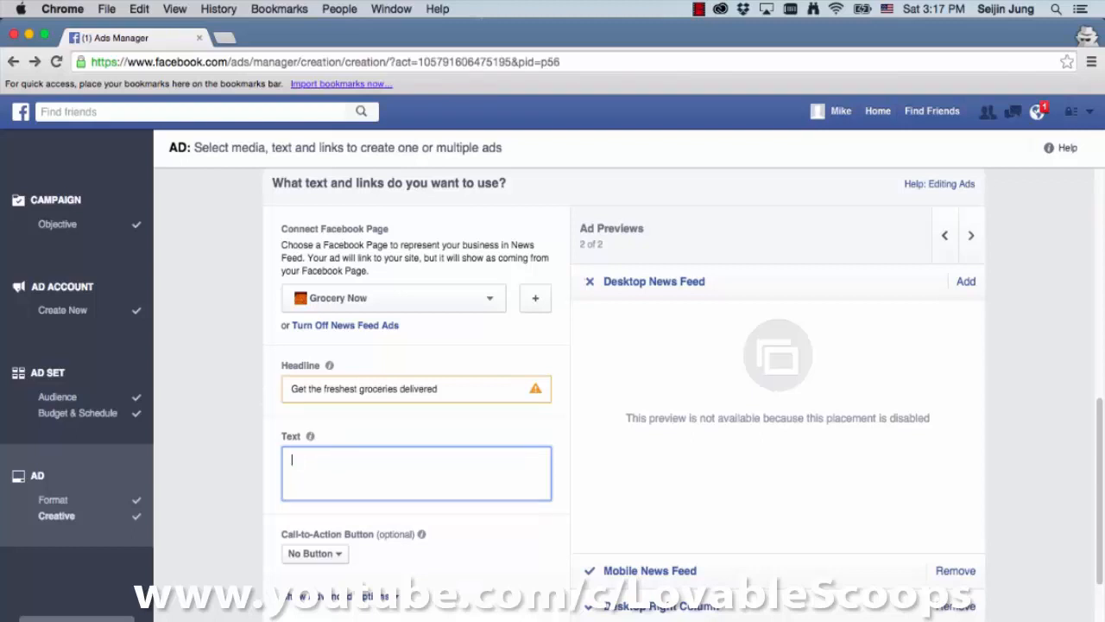
text(oming soon!)
- Set the ad's call-to-action button to Learn More
scroll(280, 401, down, 2)
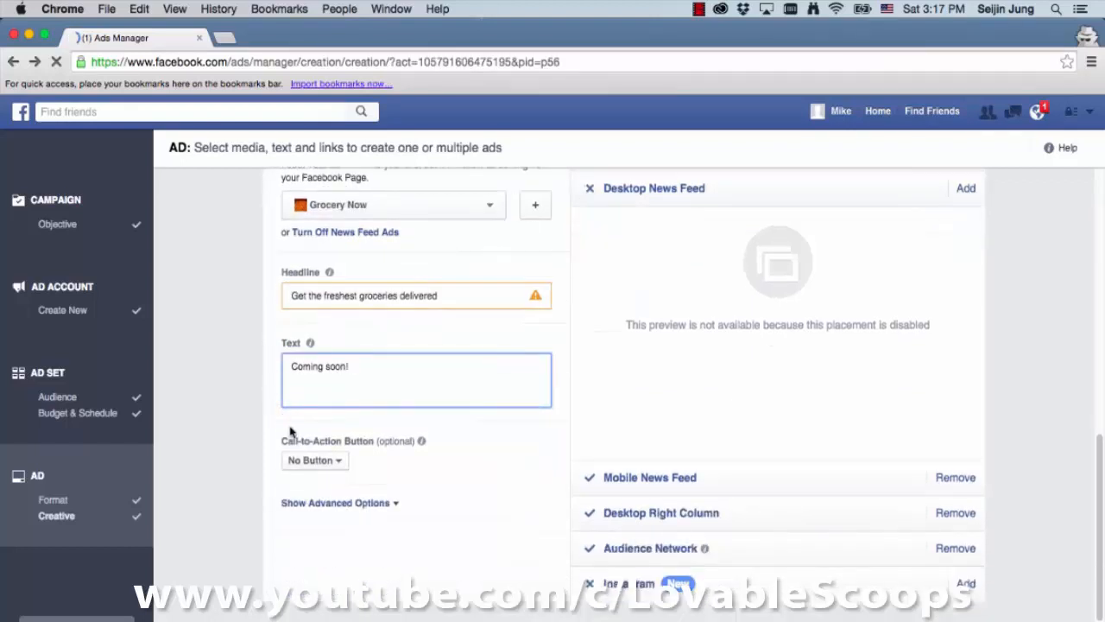
click(333, 462)
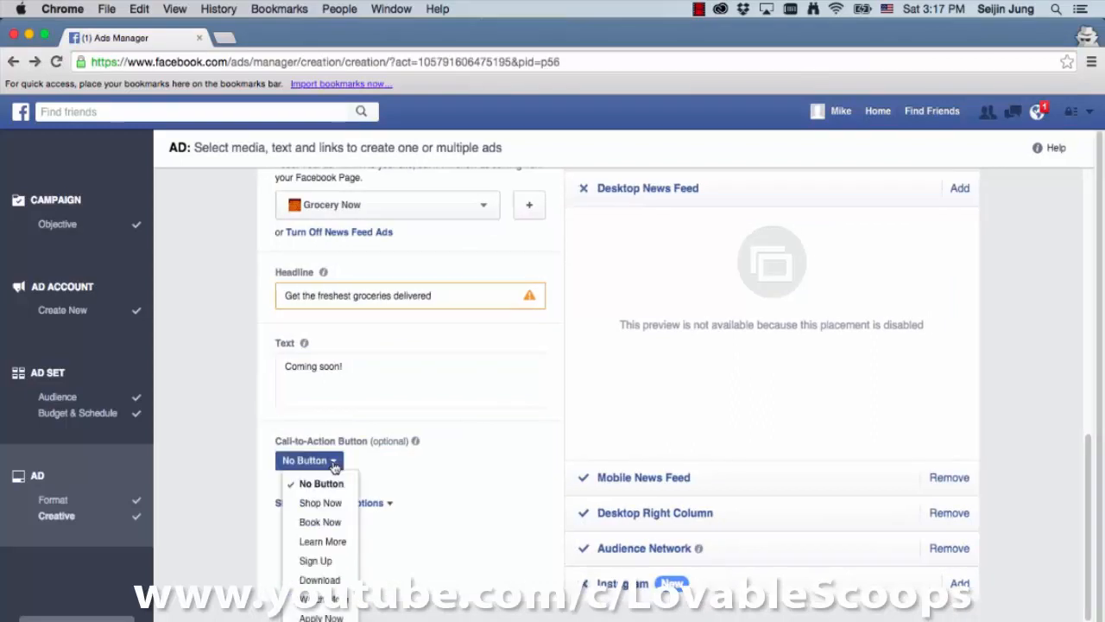
click(344, 543)
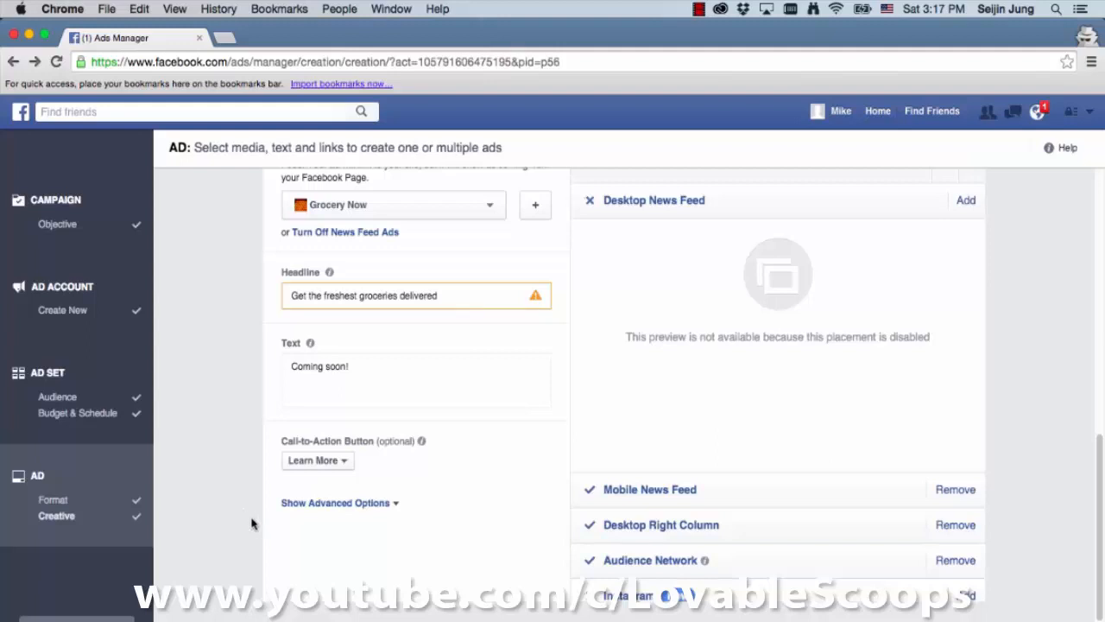
- Expand the advanced creative options, look over the link description, display URL and URL tag fields, and collapse them again
click(388, 525)
scroll(317, 463, down, 3)
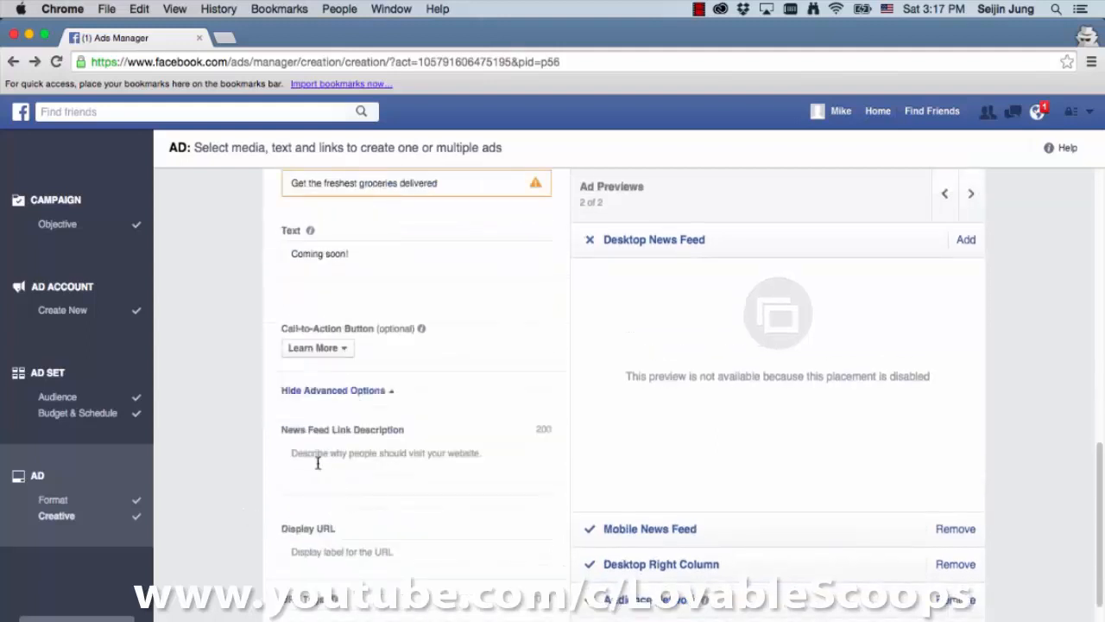
scroll(296, 417, down, 4)
scroll(310, 445, up, 3)
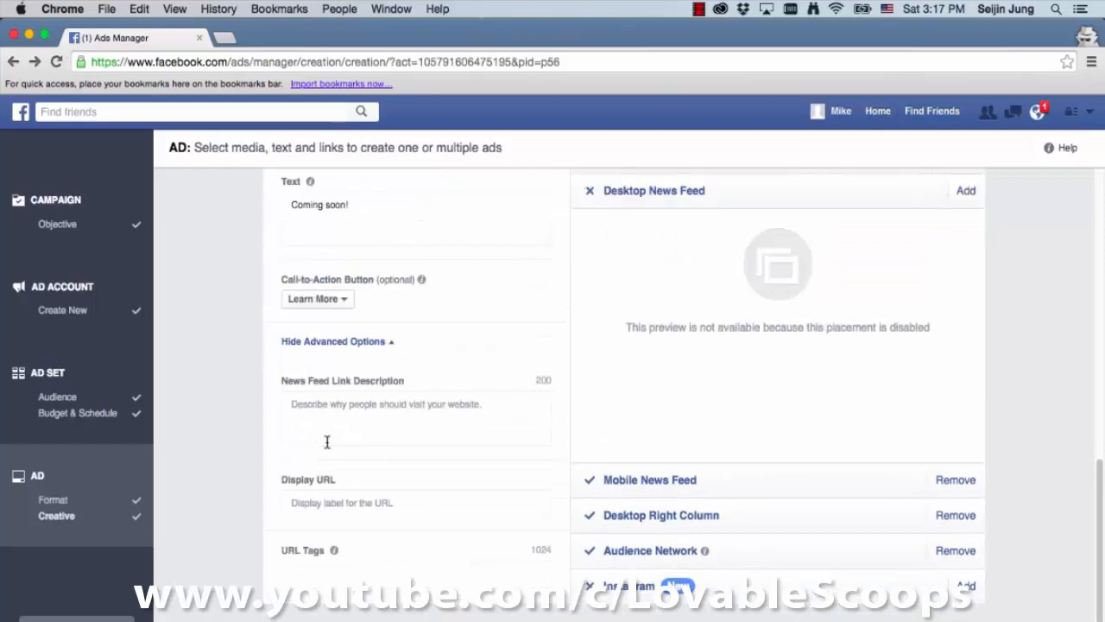
click(375, 342)
- Add the Desktop News Feed placement and check the fruit image, text and headline in its ad preview
scroll(300, 494, up, 3)
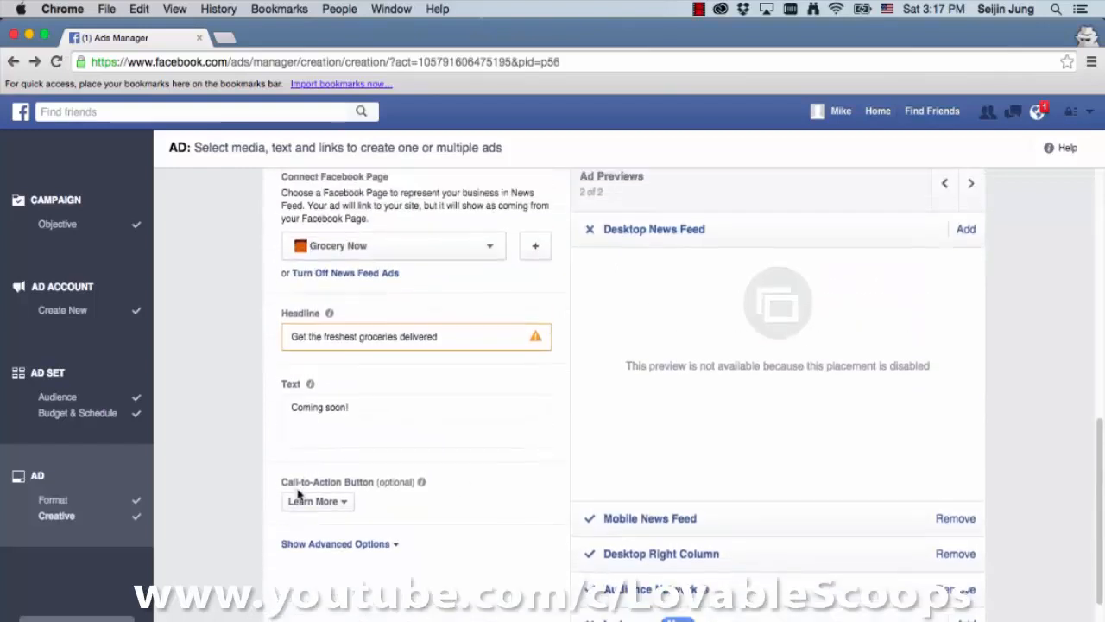
scroll(604, 380, up, 1)
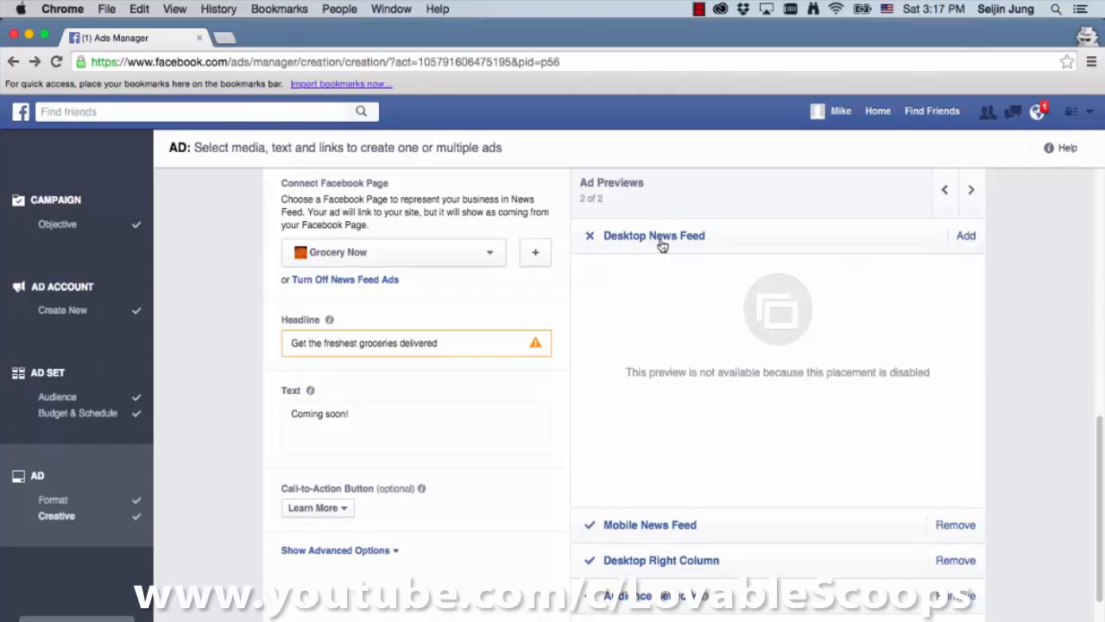
click(971, 243)
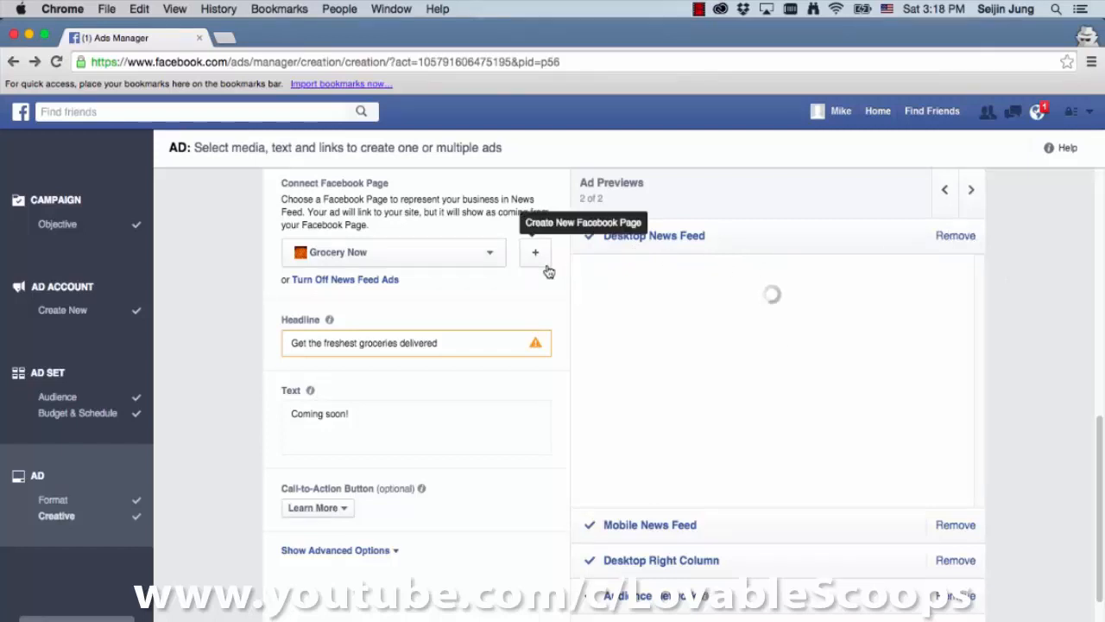
scroll(656, 343, down, 3)
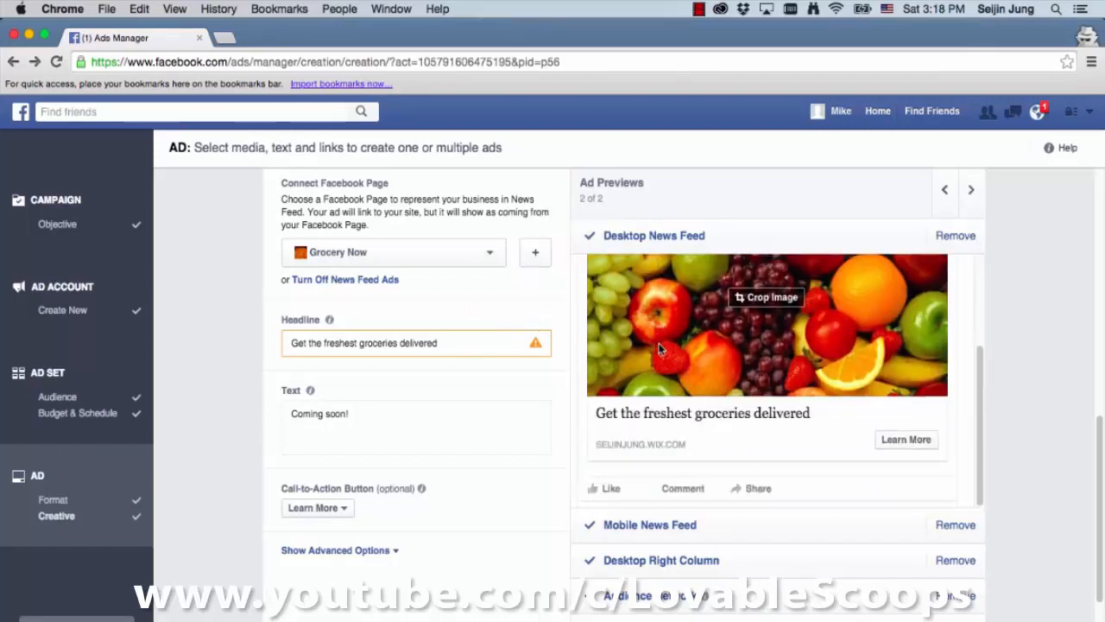
scroll(678, 369, up, 2)
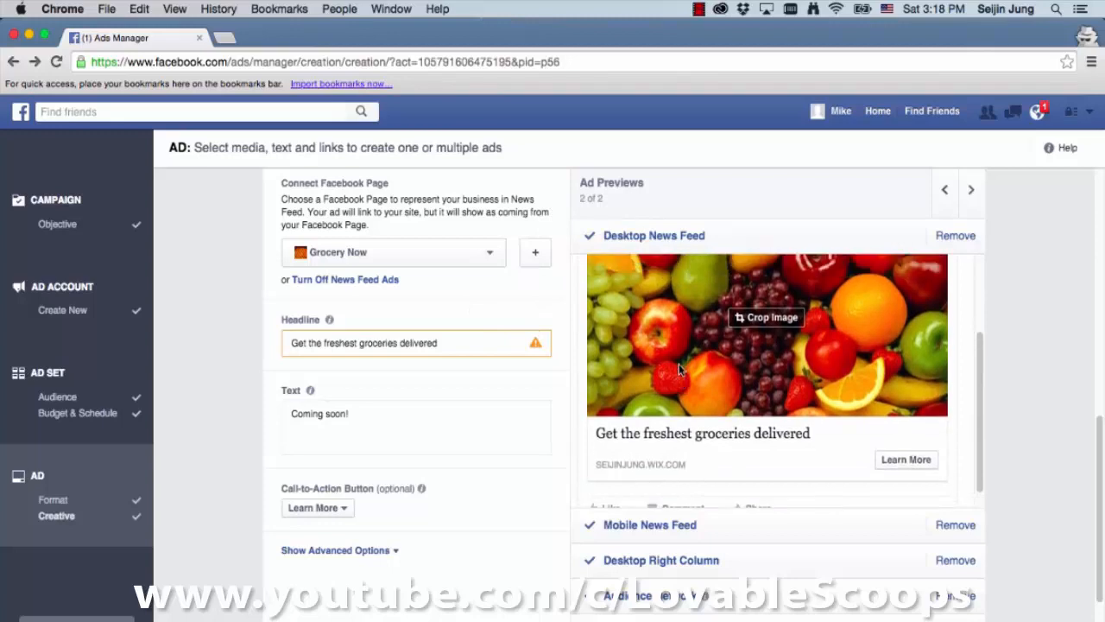
scroll(678, 369, down, 1)
scroll(678, 369, down, 1)
scroll(679, 367, up, 3)
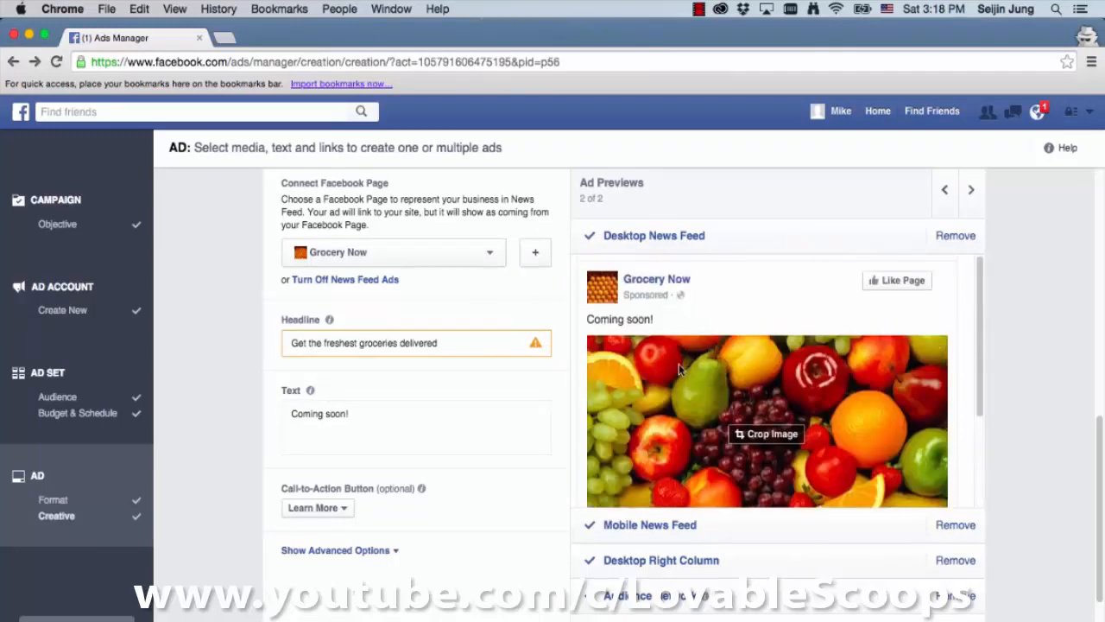
- Place the order for the finished ad campaign
scroll(981, 362, down, 5)
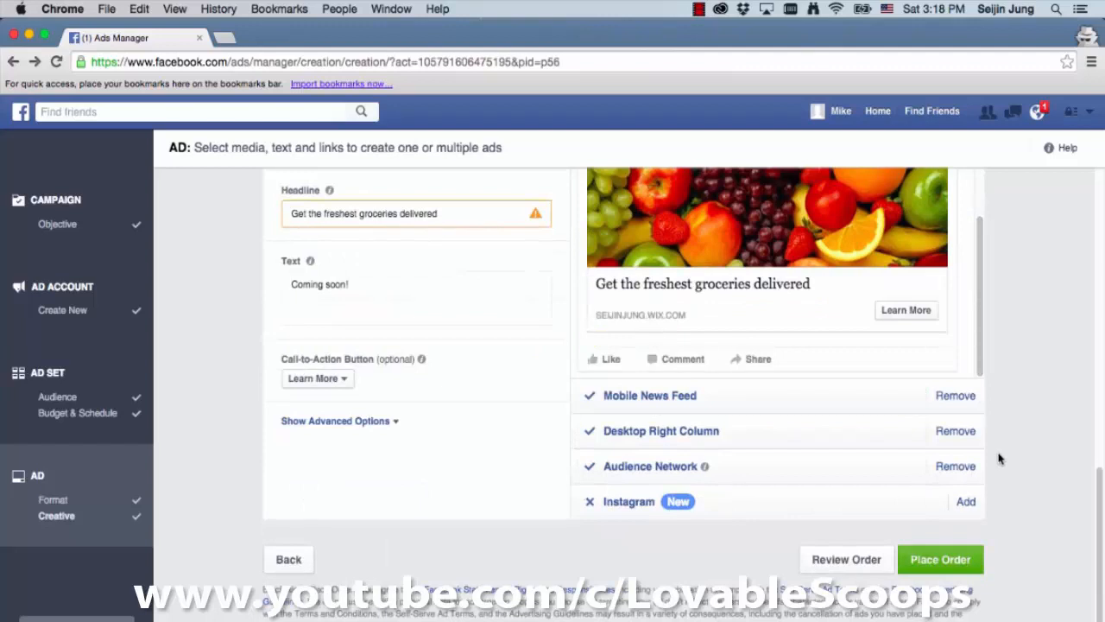
click(959, 561)
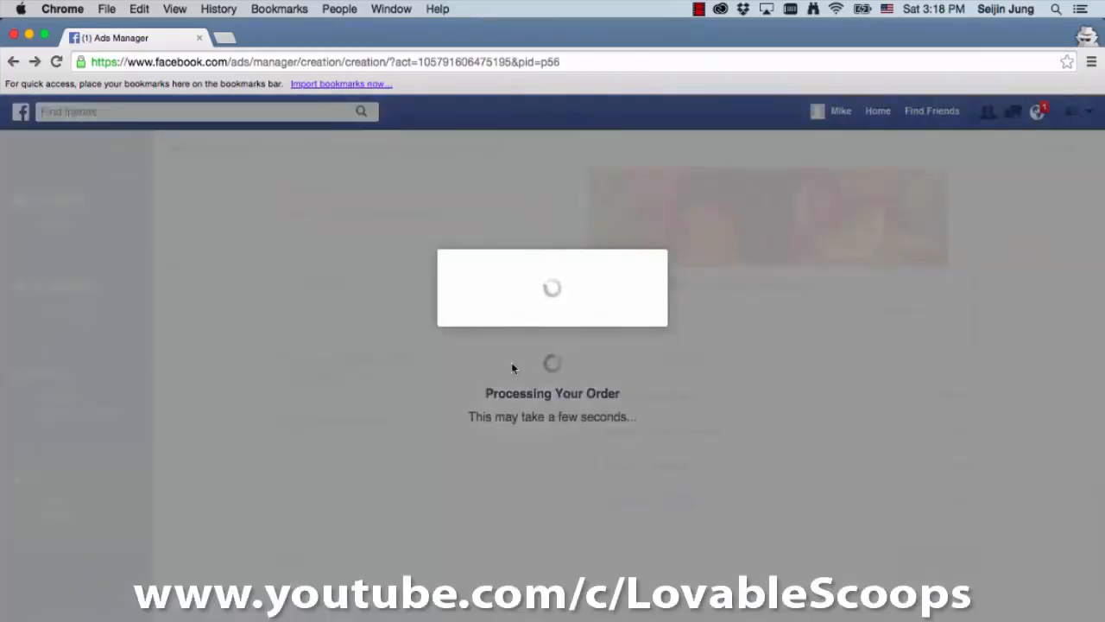